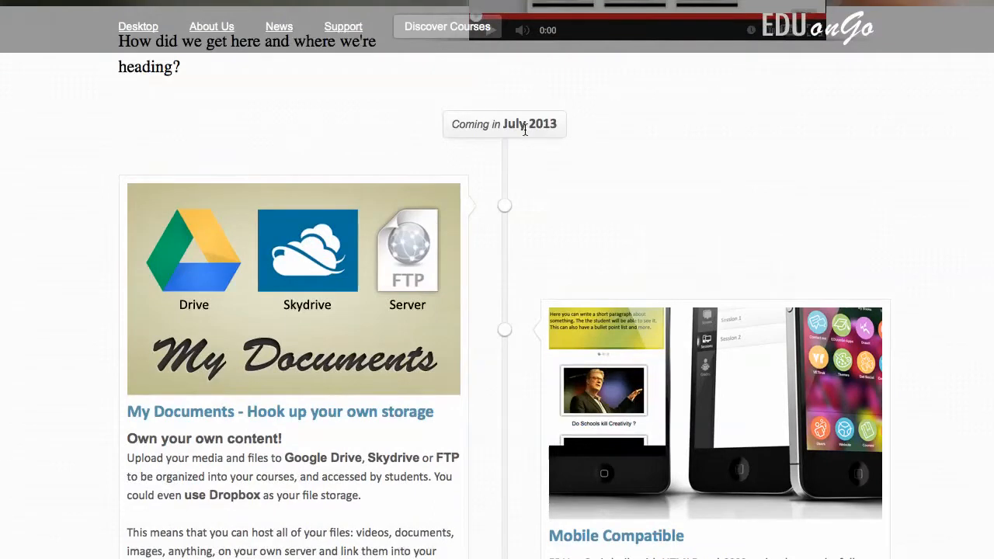
Review the news timeline of upcoming and released features, from July 2013 down past May 2013.
{"action": "scroll", "coordinate": [528, 221], "scroll_direction": "down", "scroll_amount": 5}
{"action": "scroll", "coordinate": [527, 222], "scroll_direction": "down", "scroll_amount": 10}
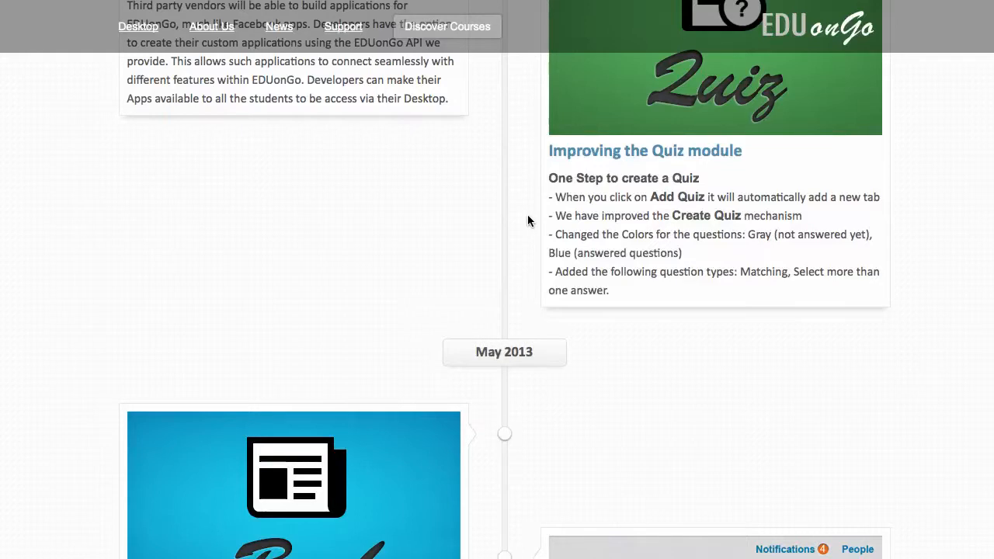
{"action": "scroll", "coordinate": [527, 215], "scroll_direction": "down", "scroll_amount": 5}
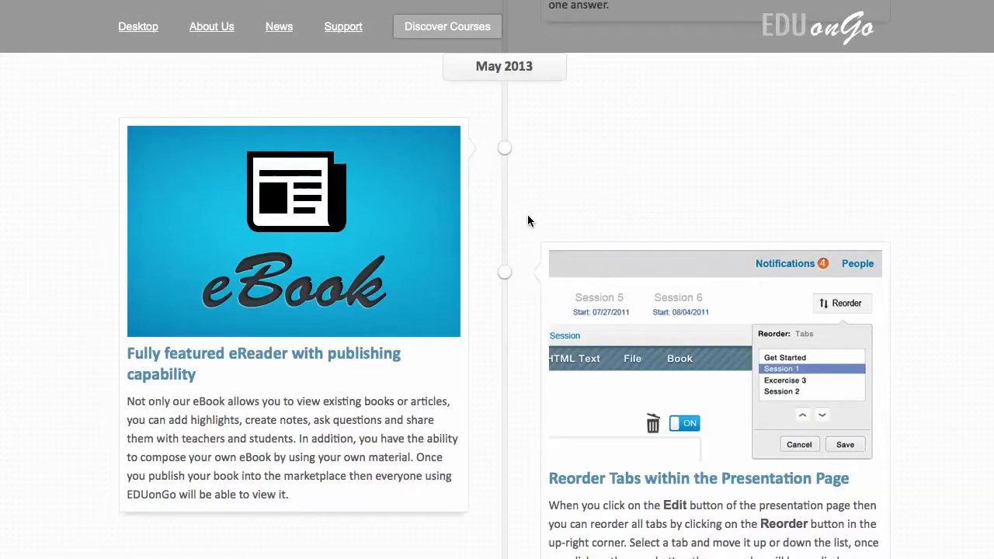
{"action": "scroll", "coordinate": [527, 221], "scroll_direction": "down", "scroll_amount": 10}
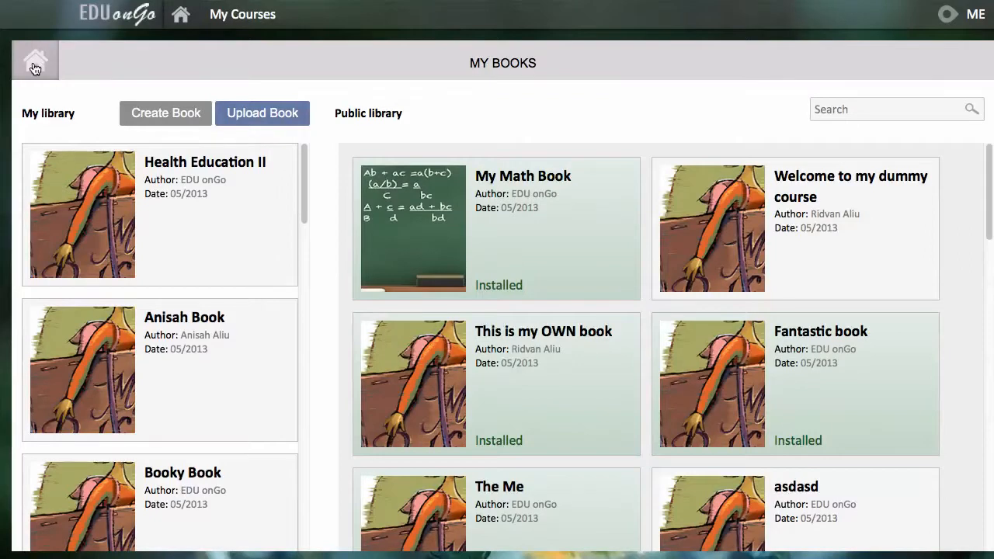
Return to the desktop, reopen My Books and look over the books in the personal and public libraries.
{"action": "left_click", "coordinate": [35, 66]}
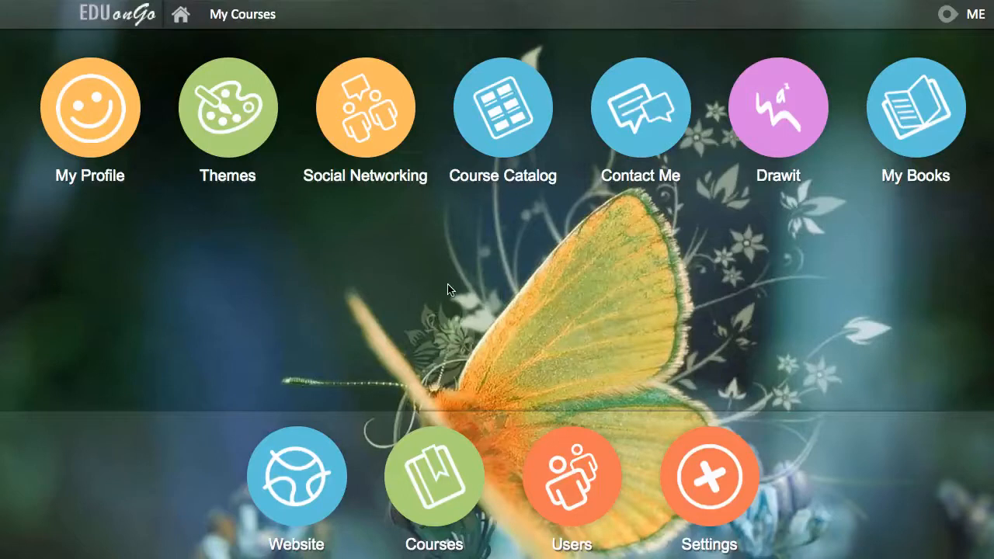
{"action": "scroll", "coordinate": [891, 131], "scroll_direction": "down", "scroll_amount": 1}
{"action": "left_click", "coordinate": [891, 131]}
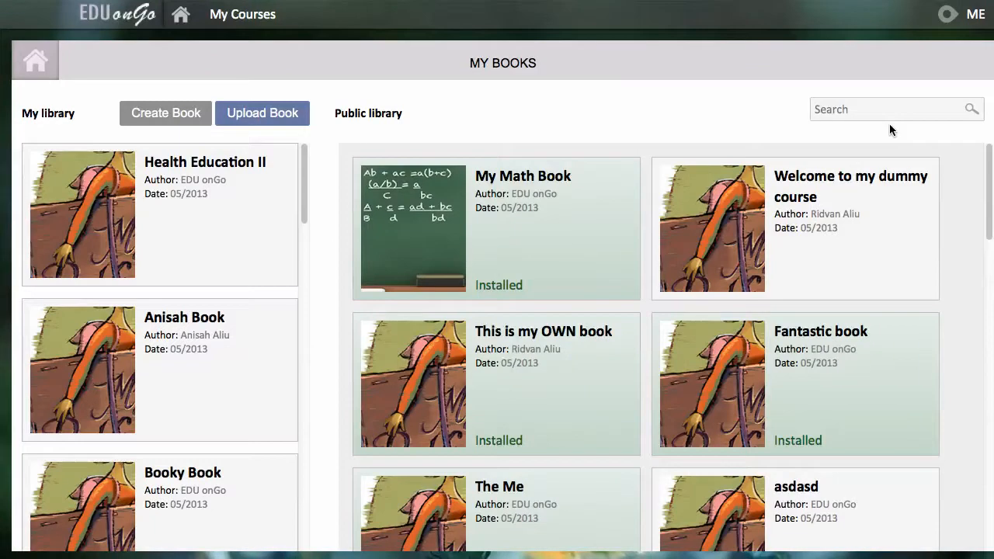
{"action": "mouse_move", "coordinate": [201, 223]}
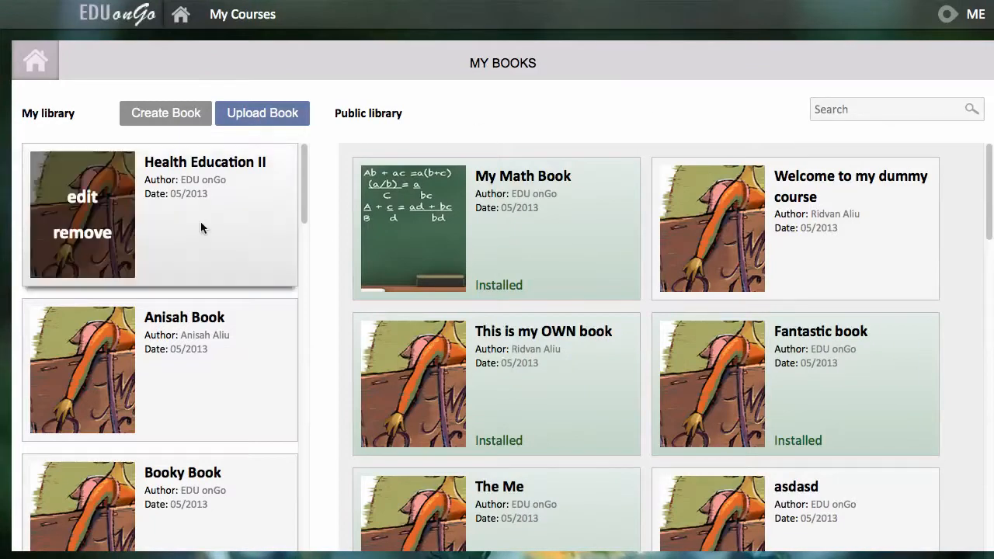
{"action": "mouse_move", "coordinate": [476, 239]}
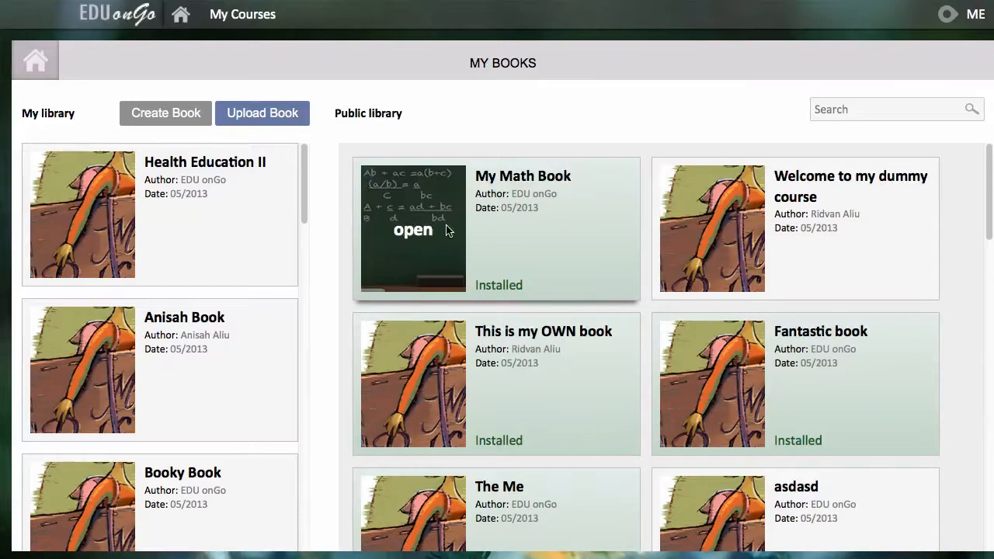
{"action": "scroll", "coordinate": [473, 237], "scroll_direction": "down", "scroll_amount": 2}
{"action": "scroll", "coordinate": [474, 237], "scroll_direction": "up", "scroll_amount": 2}
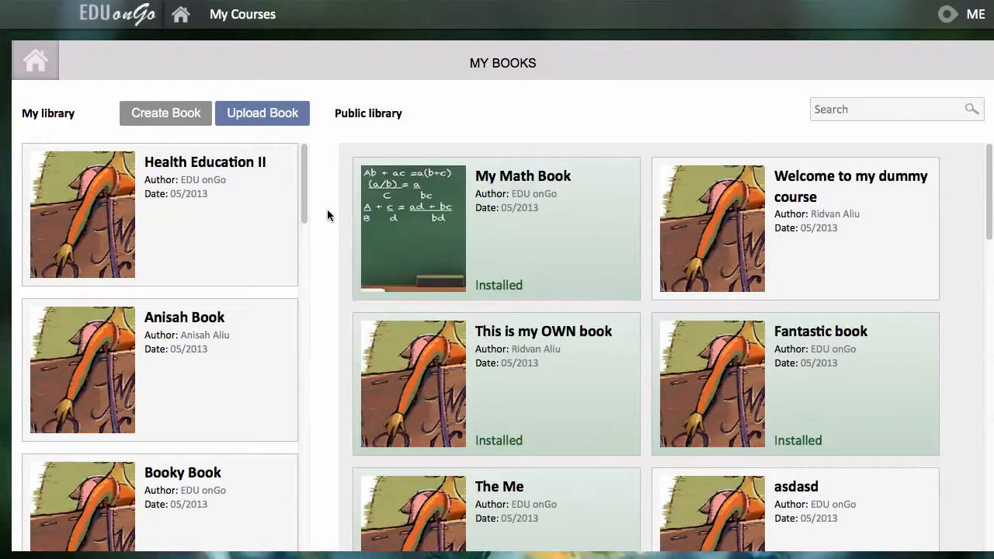
Review the forms for uploading a book and for creating one from scratch, cancelling each without adding a book.
{"action": "mouse_move", "coordinate": [244, 224]}
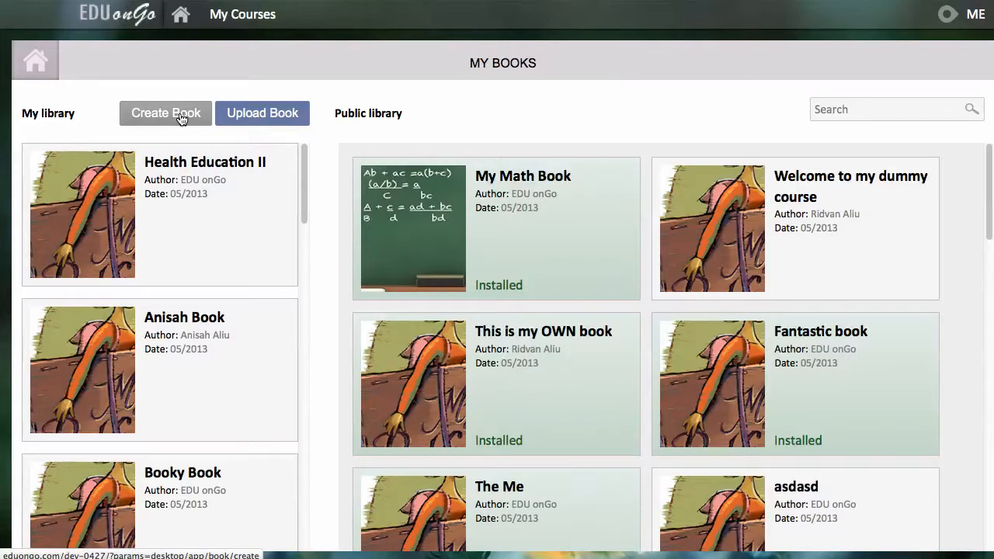
{"action": "left_click", "coordinate": [240, 113]}
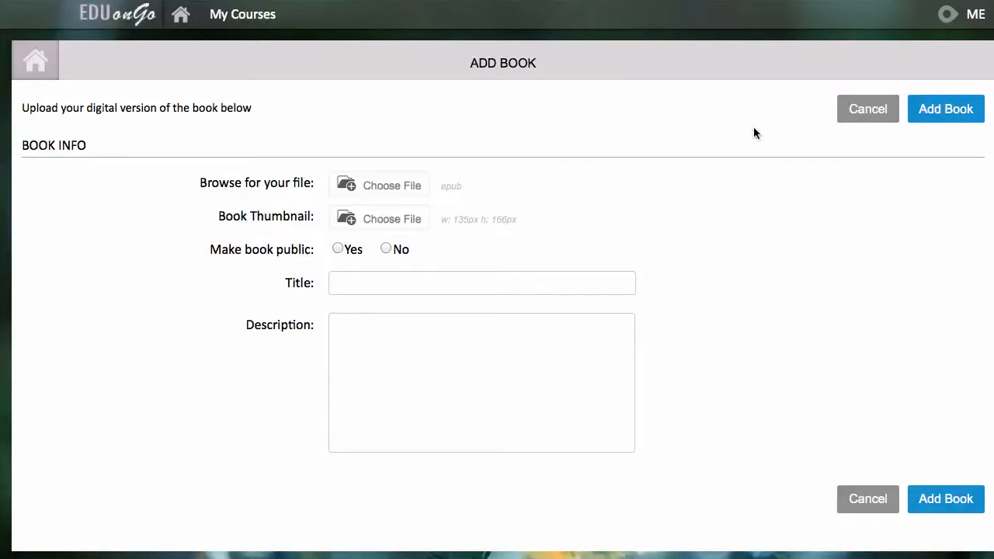
{"action": "left_click", "coordinate": [864, 108]}
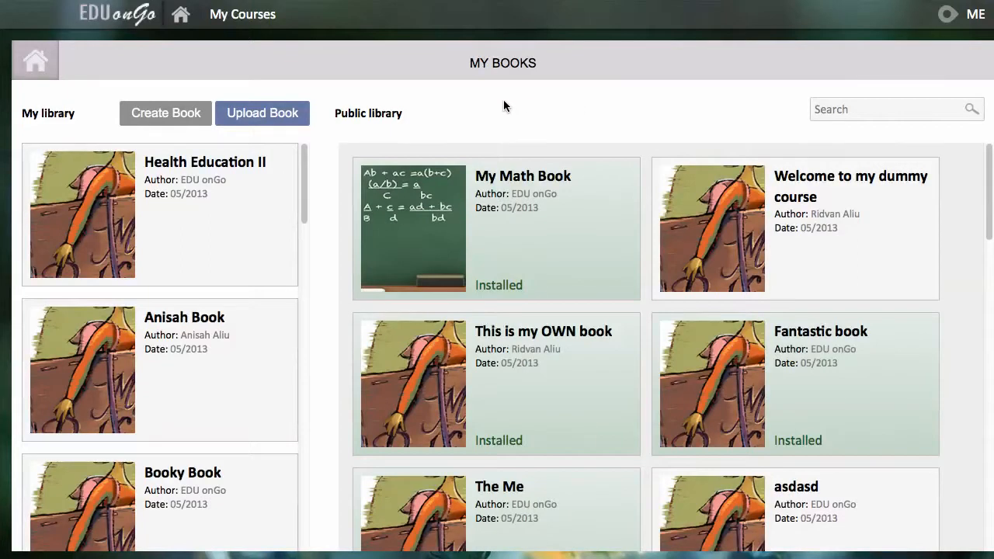
{"action": "left_click", "coordinate": [140, 111]}
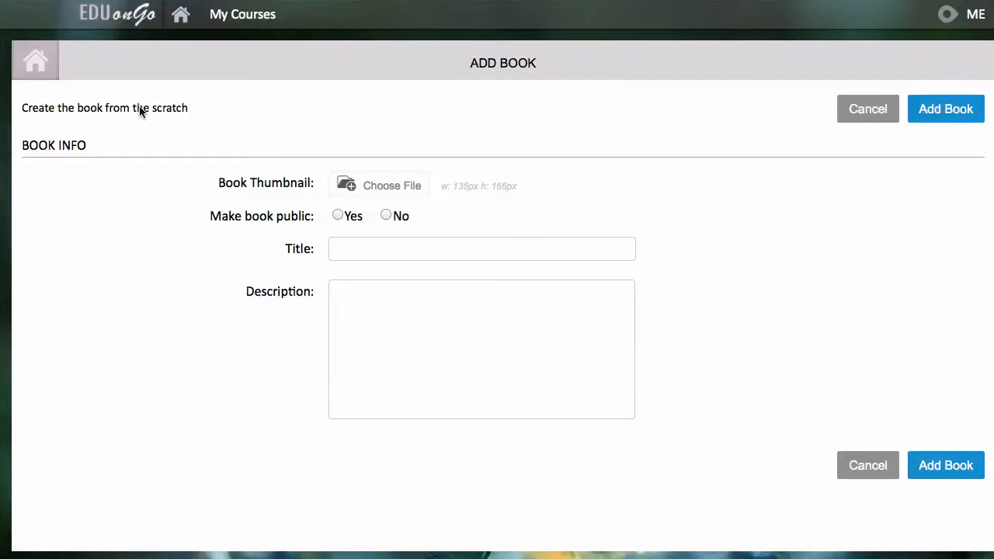
{"action": "left_click", "coordinate": [862, 107]}
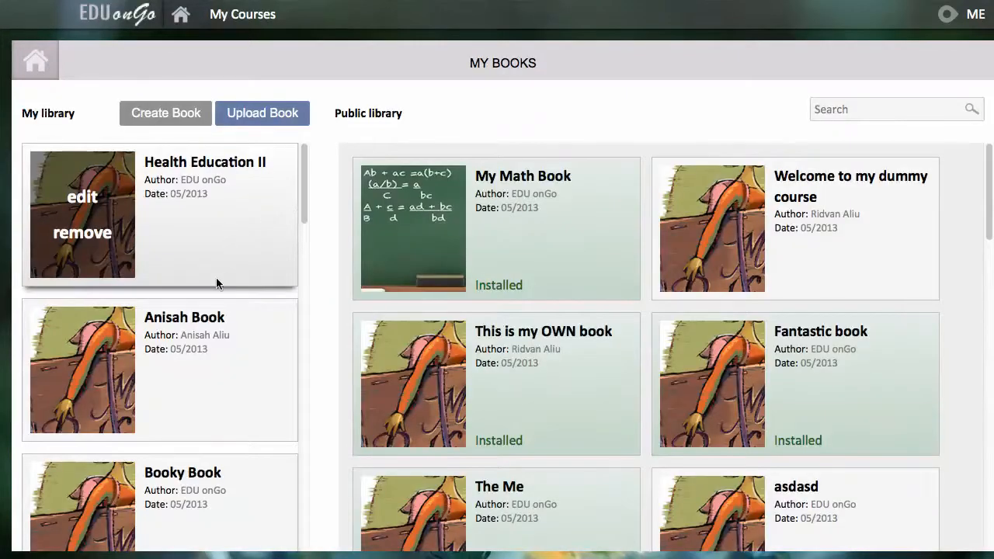
Open My Math Book from the personal library and page forward to page 4.
{"action": "scroll", "coordinate": [217, 283], "scroll_direction": "down", "scroll_amount": 3}
{"action": "scroll", "coordinate": [217, 284], "scroll_direction": "down", "scroll_amount": 15}
{"action": "scroll", "coordinate": [216, 277], "scroll_direction": "down", "scroll_amount": 1}
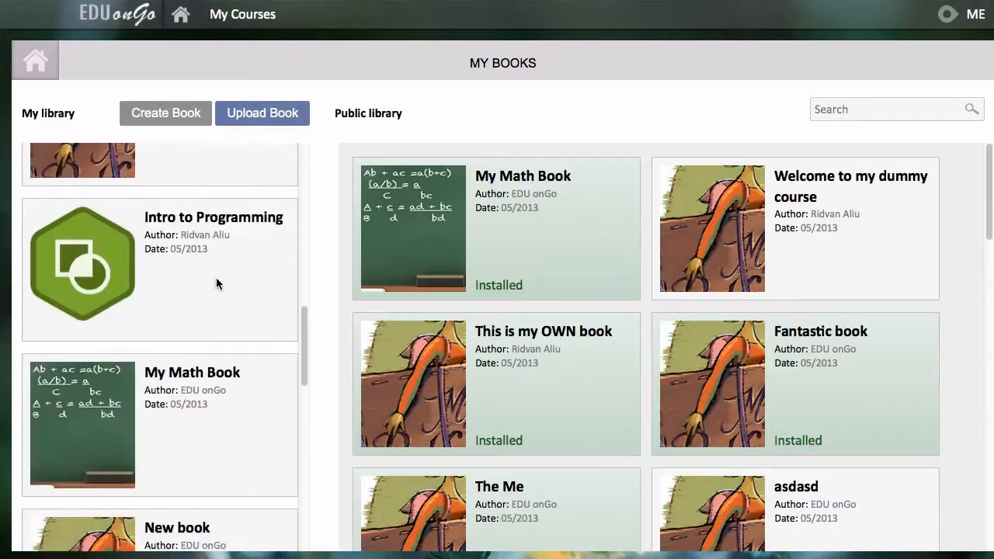
{"action": "left_click", "coordinate": [187, 379]}
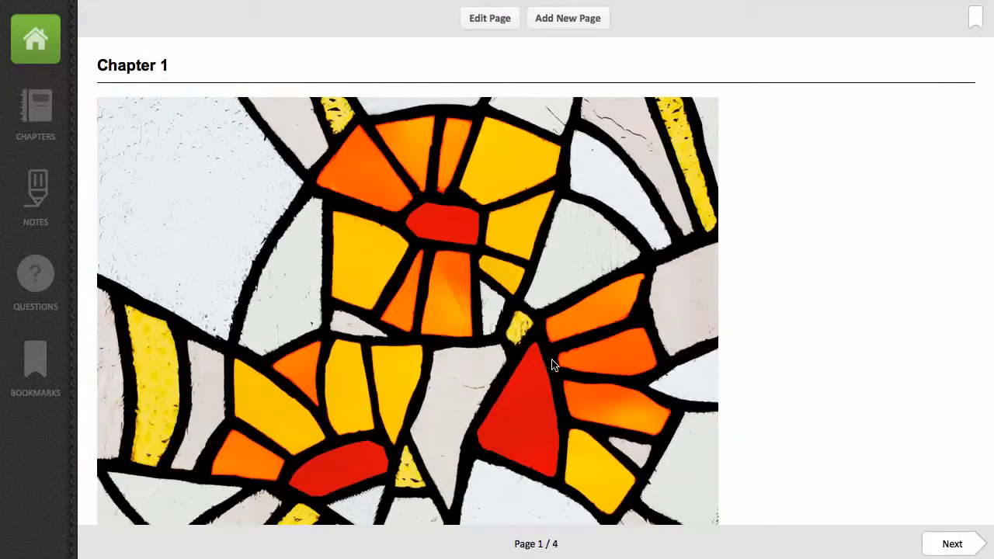
{"action": "left_click", "coordinate": [951, 542]}
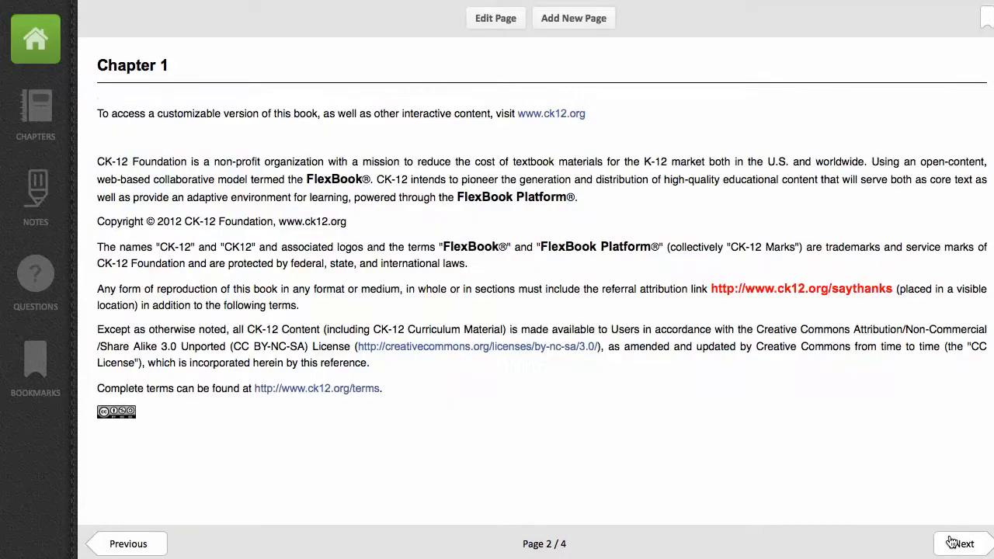
{"action": "left_click", "coordinate": [951, 542]}
{"action": "left_click", "coordinate": [951, 542]}
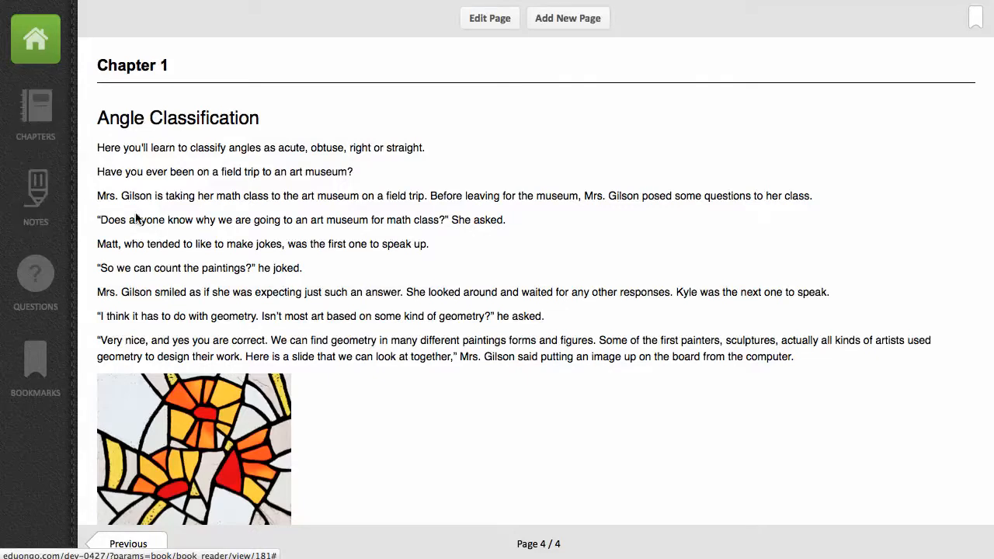
Rename Chapter 1 of the book as "Chapter ONE" and save the new name.
{"action": "left_click", "coordinate": [48, 132]}
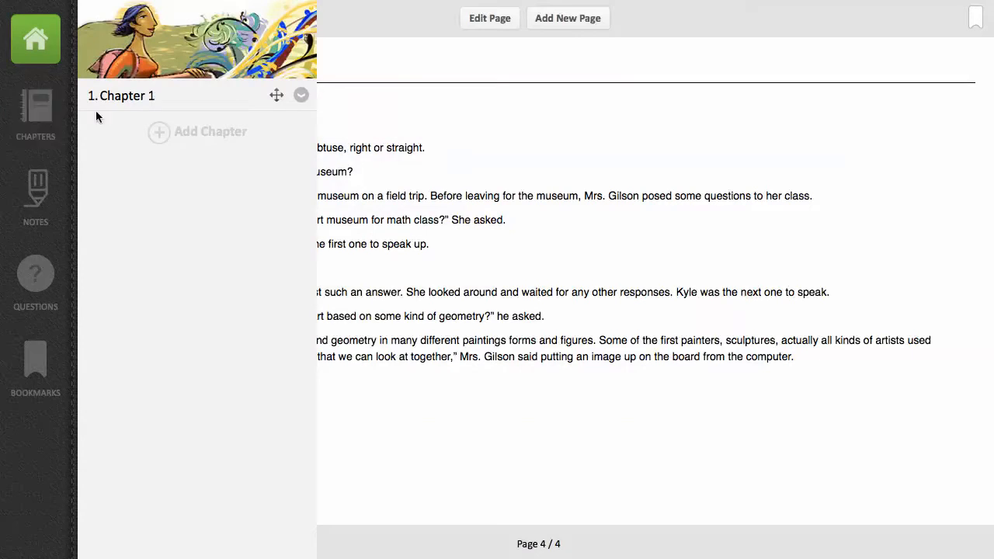
{"action": "left_click", "coordinate": [301, 96]}
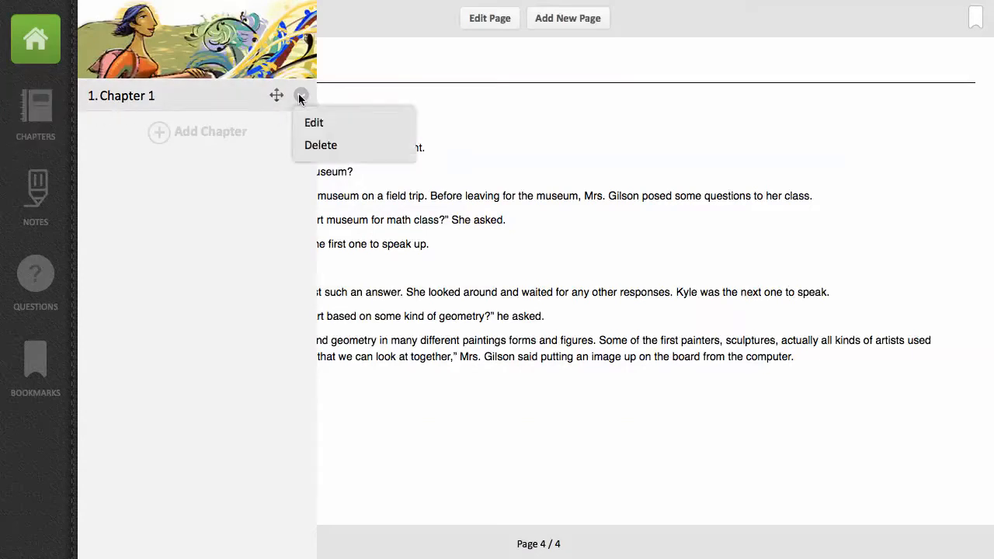
{"action": "left_click", "coordinate": [309, 122]}
{"action": "type", "text": "Chpa"}
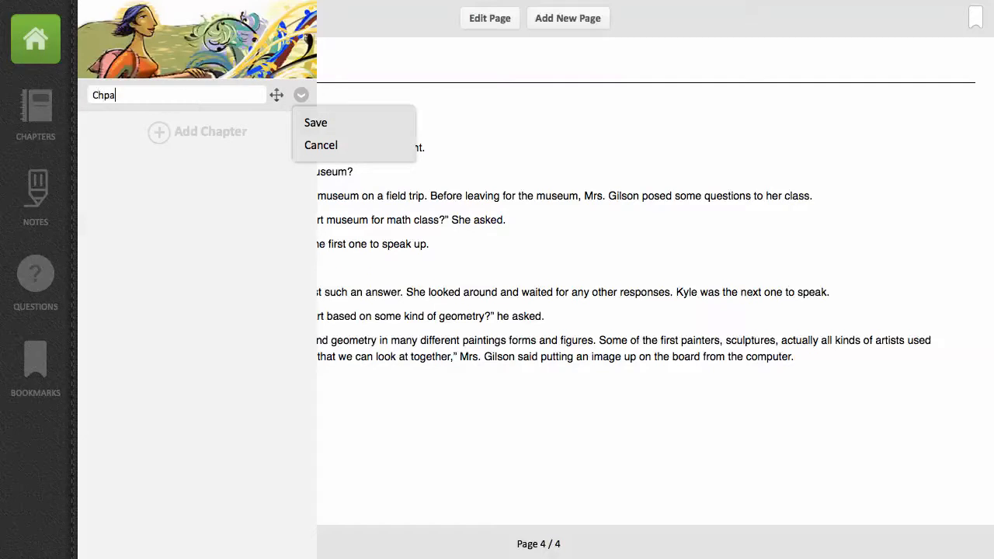
{"action": "key", "text": "BackSpace"}
{"action": "key", "text": "BackSpace"}
{"action": "type", "text": "apter ONE"}
{"action": "left_click", "coordinate": [303, 125]}
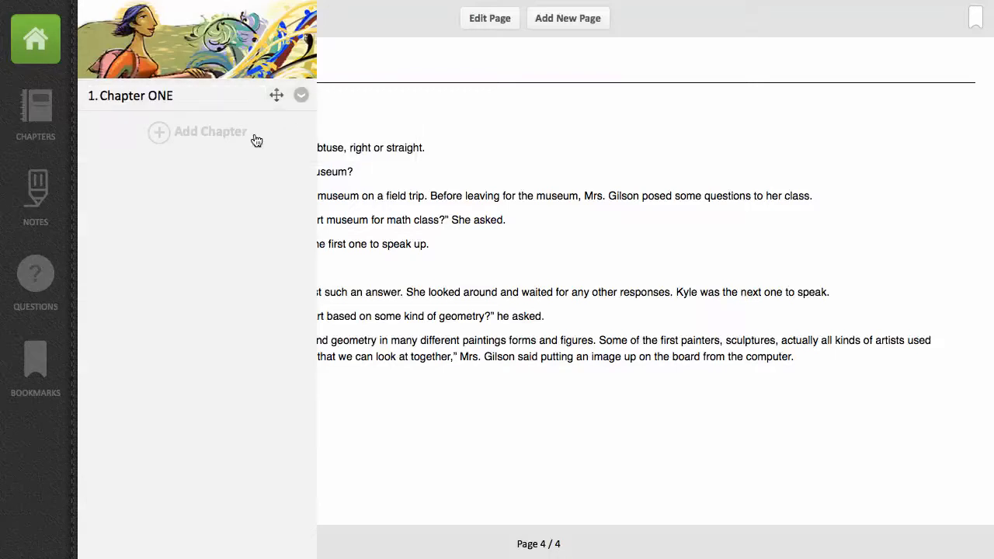
Add a second chapter titled "Chapter Two" to the book and save it.
{"action": "left_click", "coordinate": [214, 137]}
{"action": "type", "text": "Chap"}
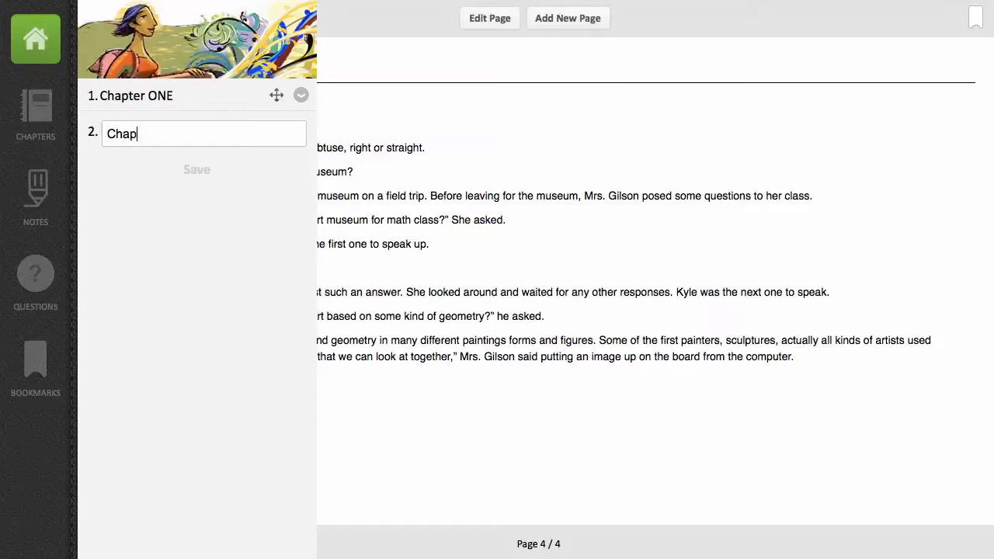
{"action": "type", "text": "ter Two"}
{"action": "left_click", "coordinate": [204, 171]}
Try reordering the chapters by moving Chapter Two above Chapter ONE and back below it.
{"action": "left_click_drag", "start_coordinate": [275, 126], "coordinate": [275, 94]}
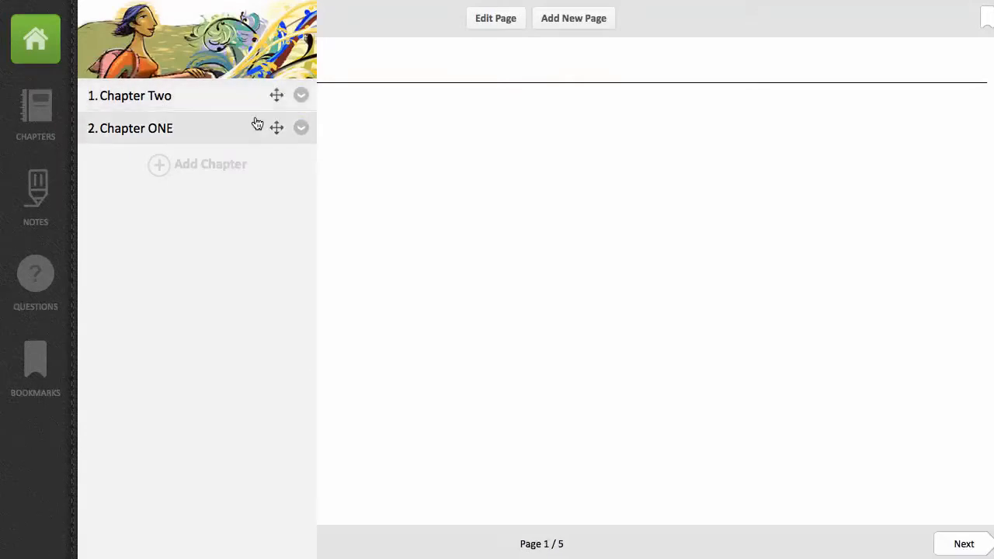
{"action": "left_click_drag", "start_coordinate": [277, 93], "coordinate": [272, 132]}
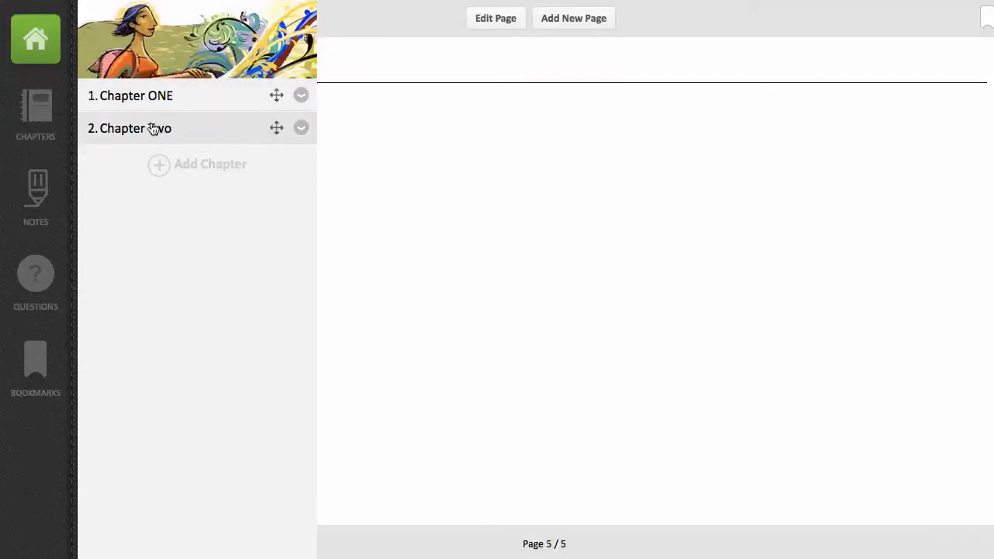
Open Chapter Two, enter "Something" as its page content and save the page.
{"action": "left_click", "coordinate": [153, 129]}
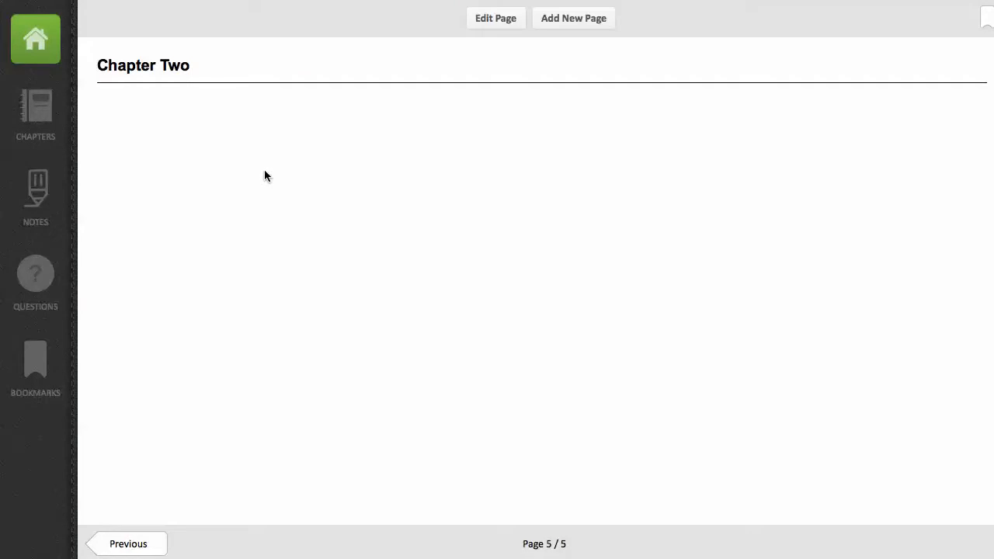
{"action": "left_click", "coordinate": [482, 25]}
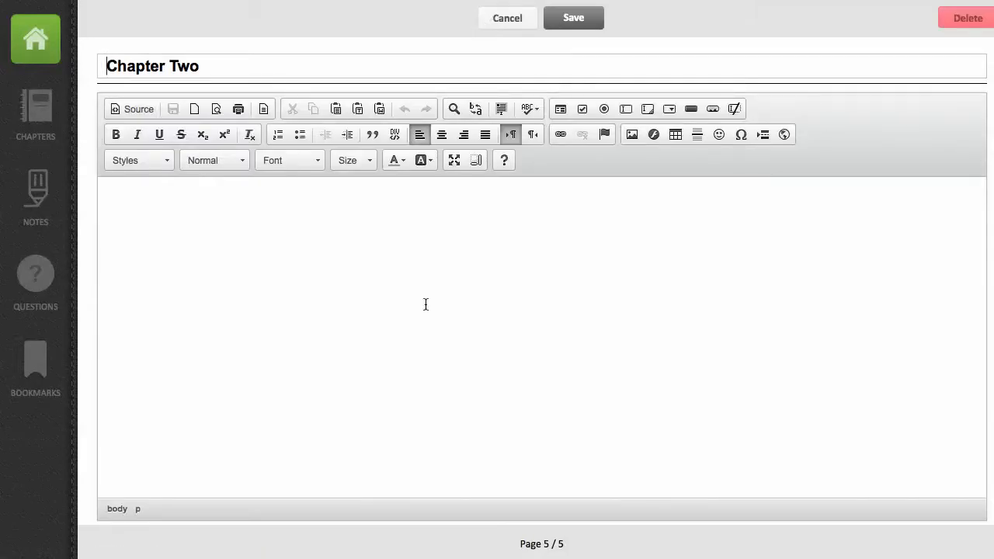
{"action": "left_click", "coordinate": [426, 305]}
{"action": "type", "text": "Something"}
{"action": "left_click", "coordinate": [567, 29]}
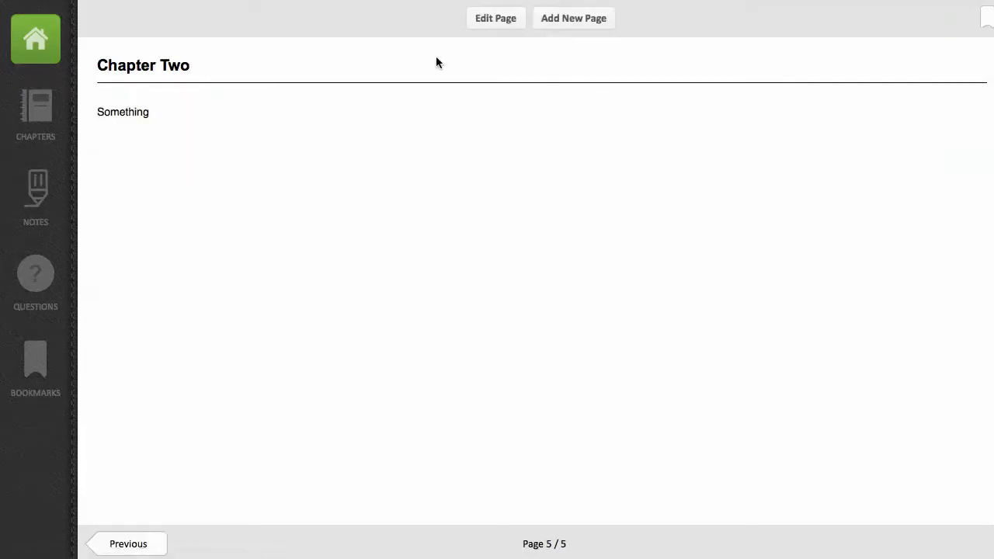
Go back to the Chapter ONE page on angle classification, open it for editing and look through its content.
{"action": "left_click", "coordinate": [142, 541]}
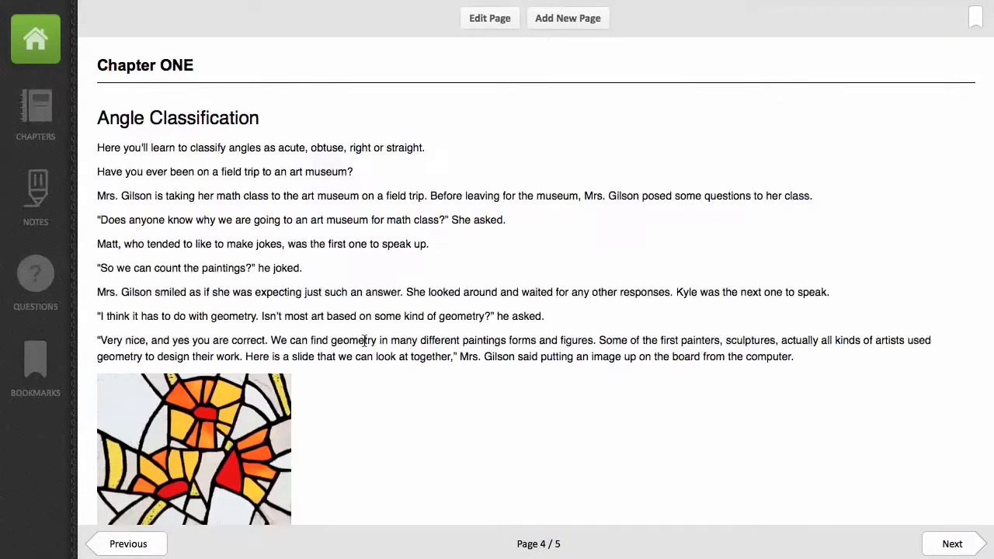
{"action": "scroll", "coordinate": [364, 341], "scroll_direction": "down", "scroll_amount": 5}
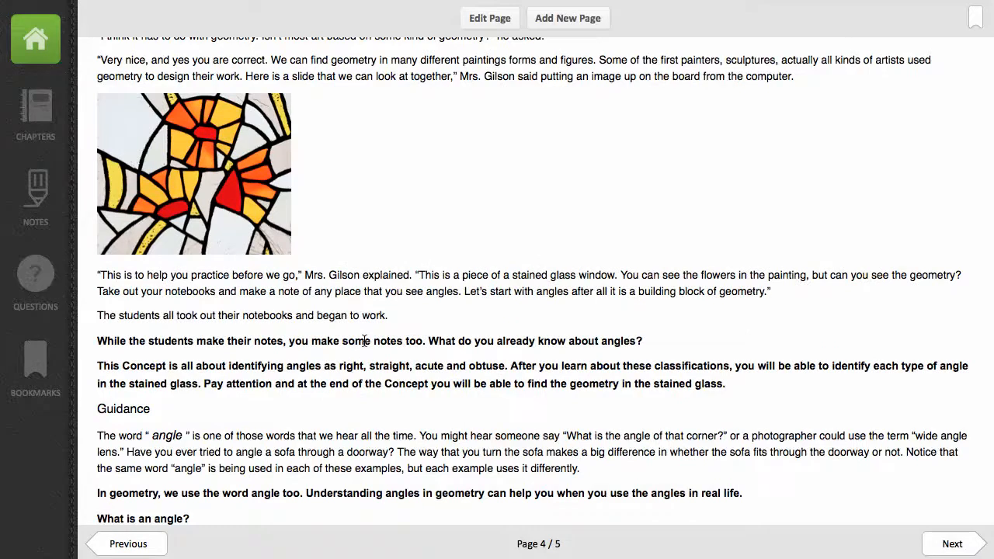
{"action": "scroll", "coordinate": [364, 340], "scroll_direction": "down", "scroll_amount": 4}
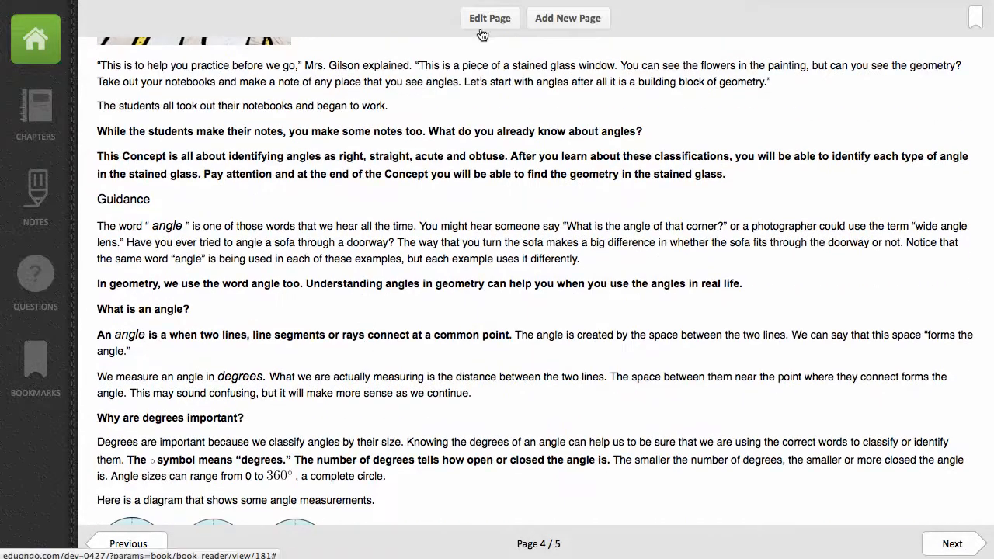
{"action": "left_click", "coordinate": [482, 25]}
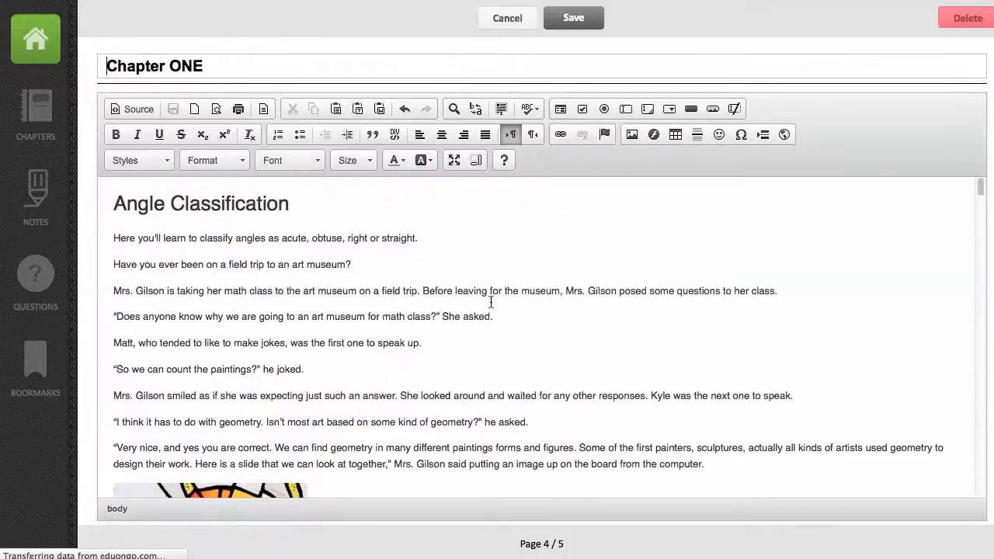
{"action": "scroll", "coordinate": [491, 301], "scroll_direction": "down", "scroll_amount": 2}
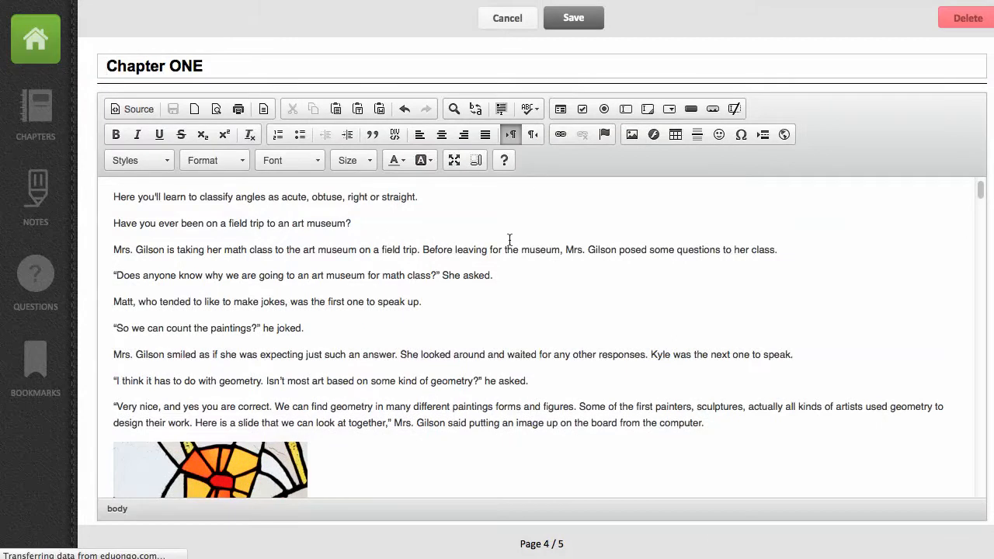
{"action": "scroll", "coordinate": [506, 286], "scroll_direction": "down", "scroll_amount": 8}
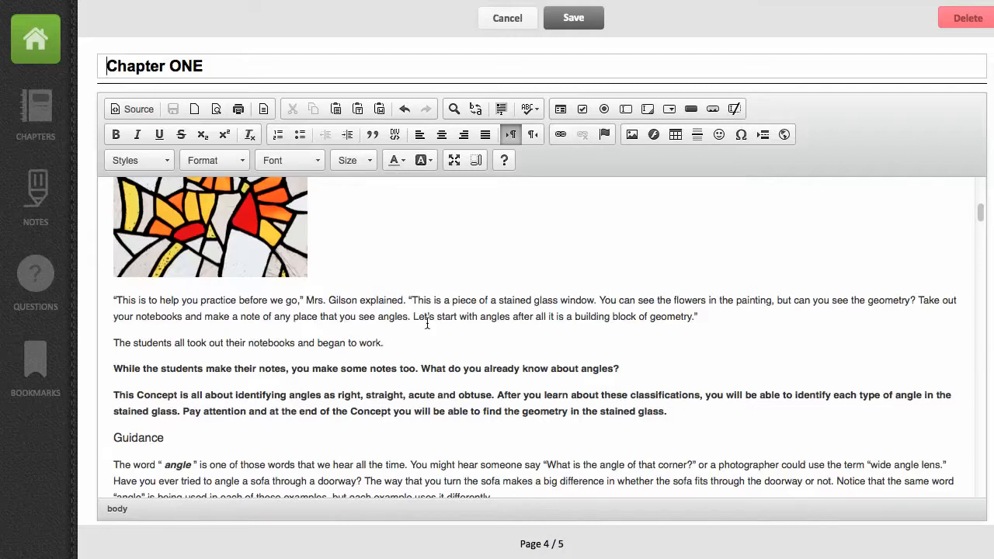
{"action": "scroll", "coordinate": [427, 323], "scroll_direction": "down", "scroll_amount": 1}
Insert an empty paragraph after the sentence "The students all took out their notebooks and began to work.".
{"action": "left_click", "coordinate": [403, 337]}
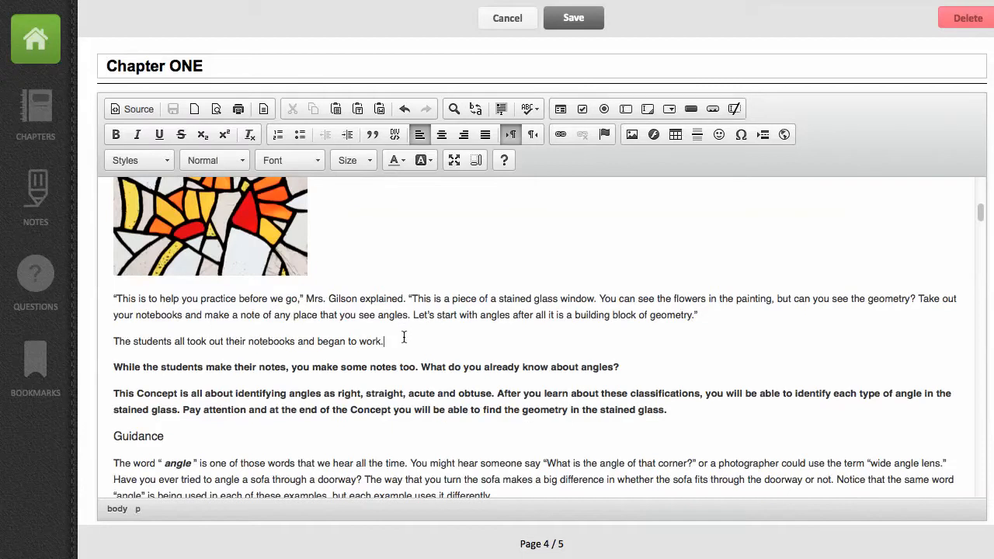
{"action": "key", "text": "Return"}
{"action": "key", "text": "Return"}
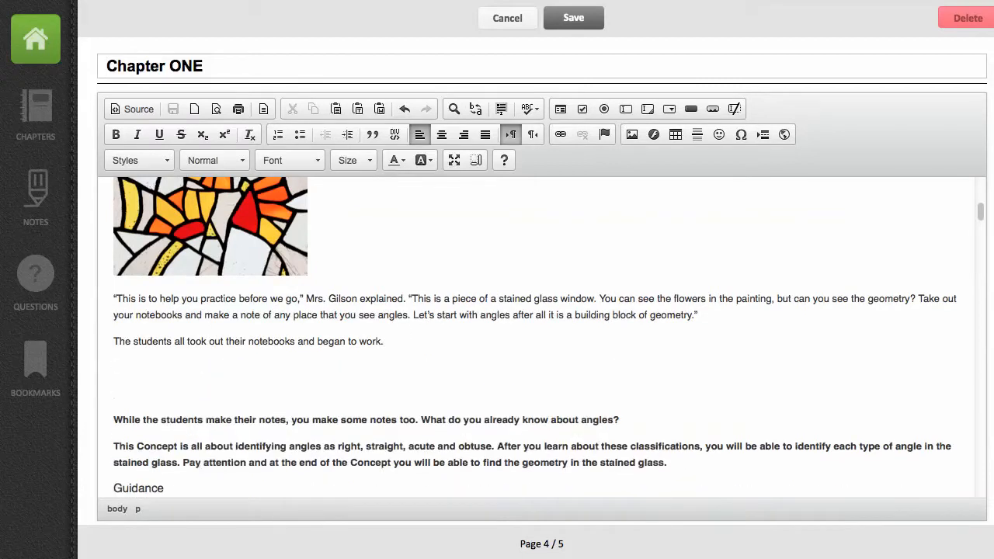
{"action": "key", "text": "BackSpace"}
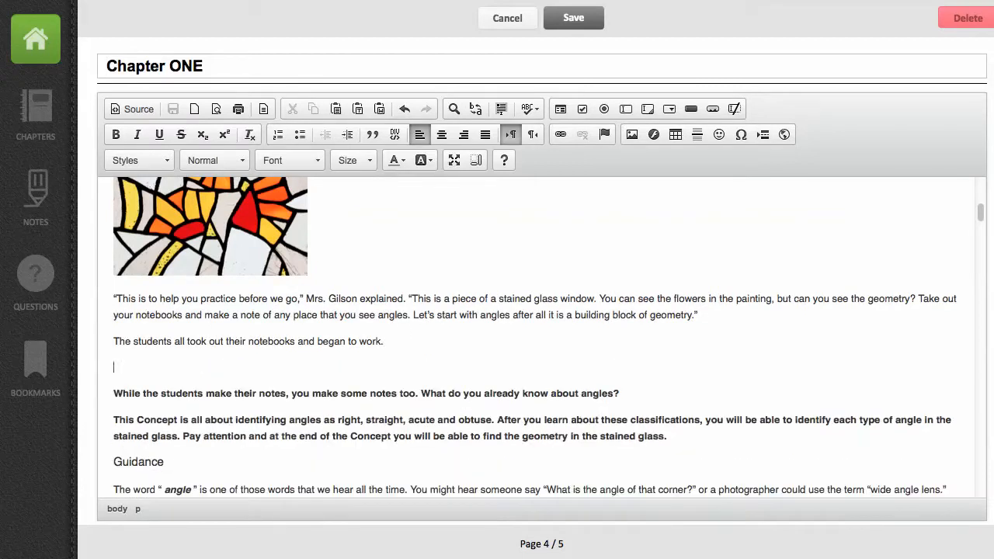
{"action": "left_click", "coordinate": [139, 109]}
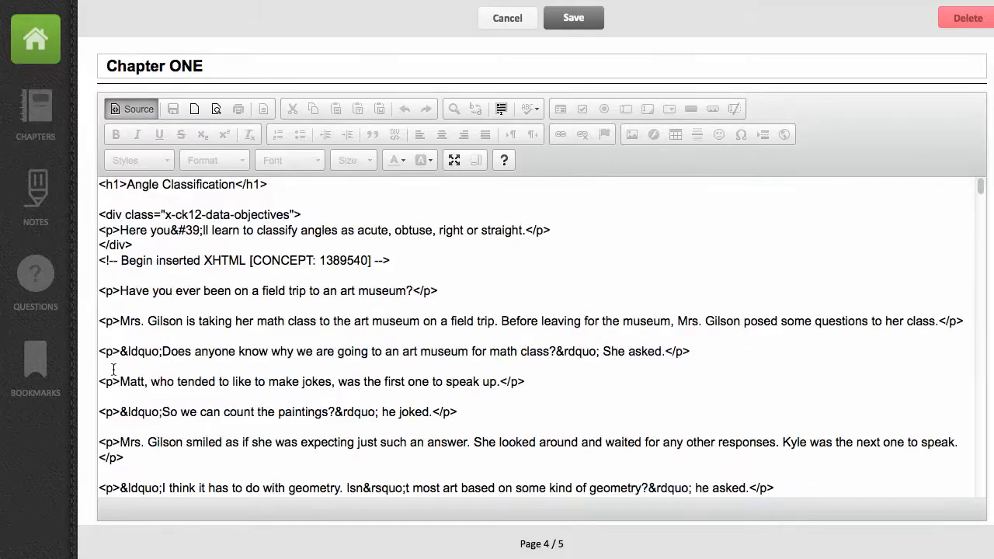
{"action": "left_click", "coordinate": [554, 376]}
{"action": "key", "text": "Return"}
{"action": "key", "text": "Return"}
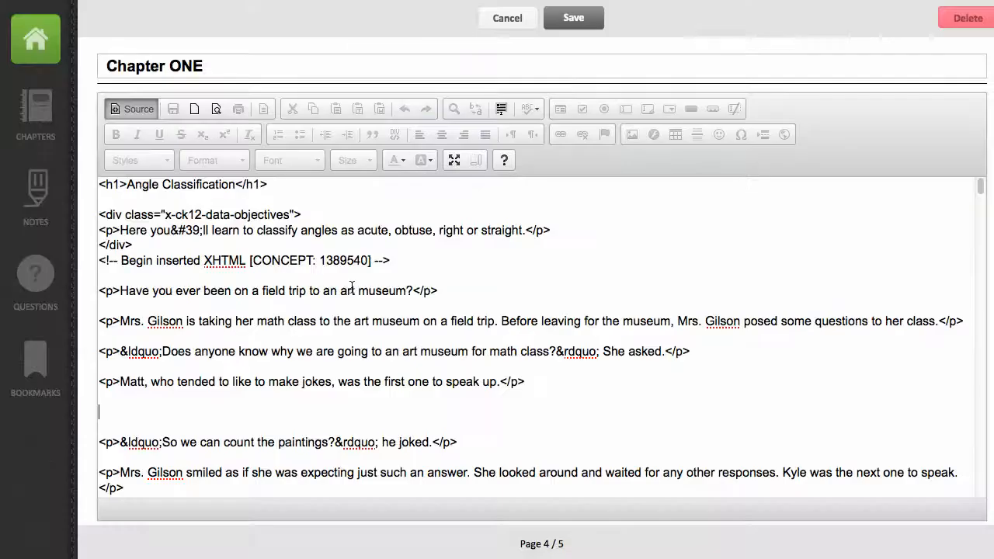
{"action": "type", "text": "<iframe width=\"640\" height=\"360\" src=\"http://www.youtube.com/embed/PE_KYtgLMsY\" frameborder=\"0\" allowfullscreen></iframe>"}
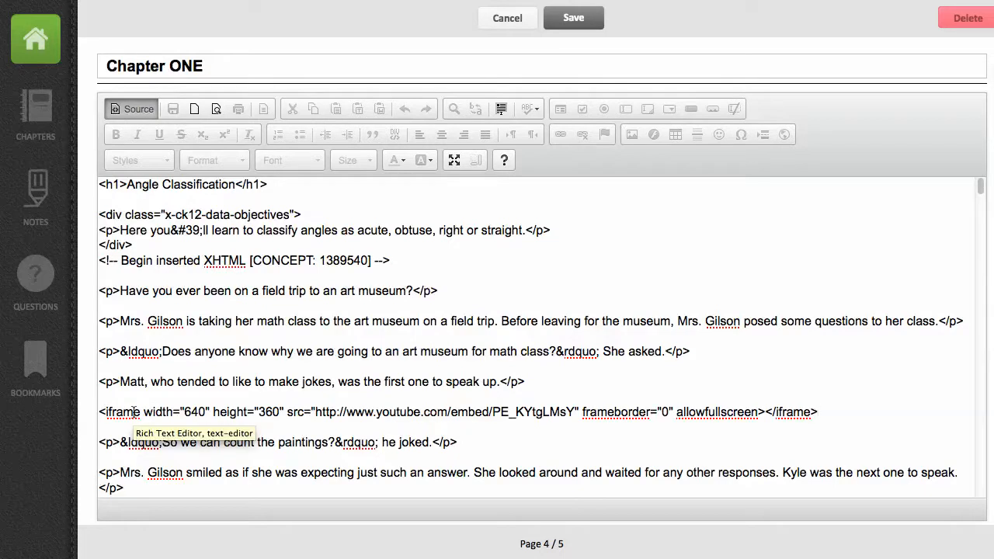
Return from the HTML source to the visual editor, check the embedded frame and save the page.
{"action": "left_click", "coordinate": [132, 109]}
{"action": "scroll", "coordinate": [431, 291], "scroll_direction": "down", "scroll_amount": 3}
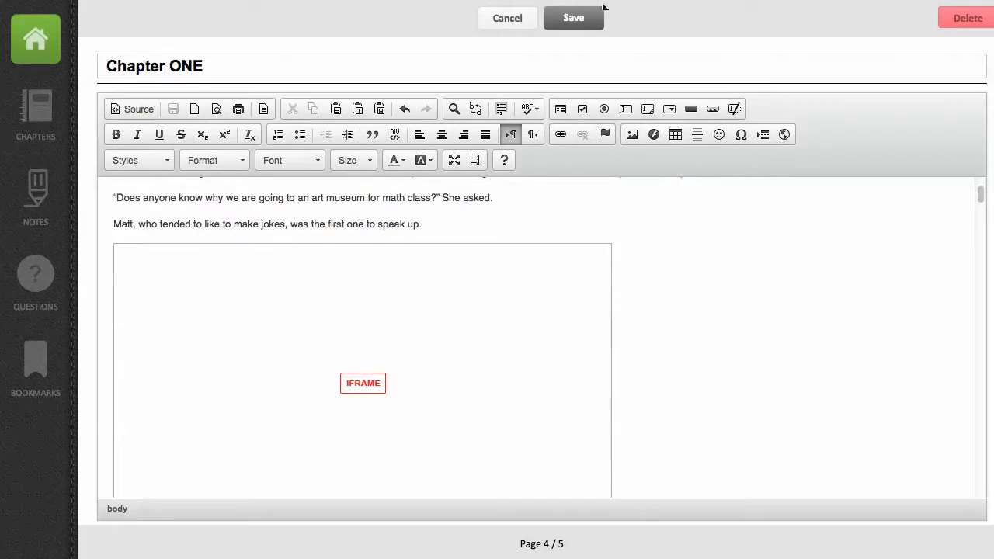
{"action": "left_click", "coordinate": [578, 17]}
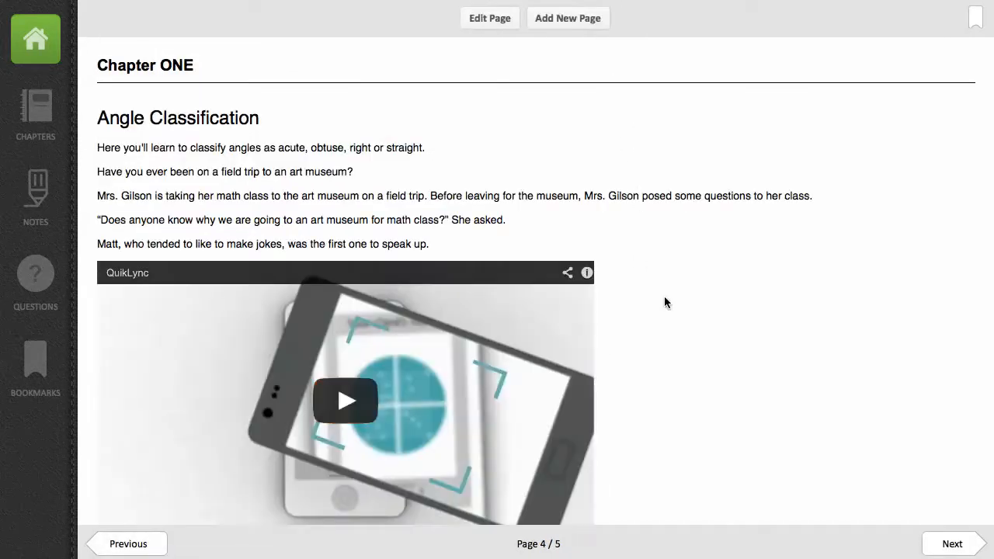
Look over the saved page and select text from "been on a field trip" to "her math" to view its annotation options, then clear the selection.
{"action": "scroll", "coordinate": [663, 302], "scroll_direction": "down", "scroll_amount": 5}
{"action": "scroll", "coordinate": [664, 302], "scroll_direction": "up", "scroll_amount": 5}
{"action": "left_click_drag", "start_coordinate": [169, 171], "coordinate": [241, 196]}
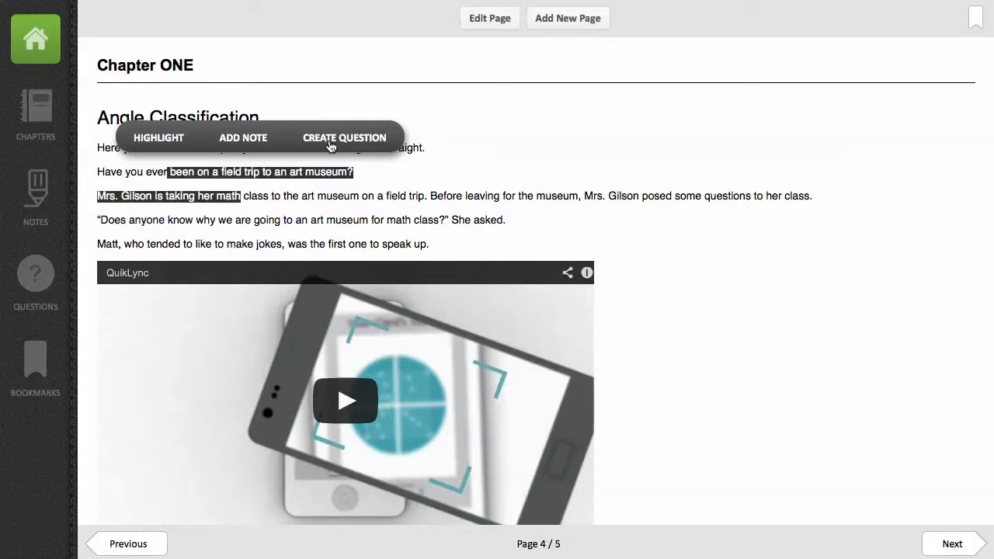
{"action": "left_click", "coordinate": [269, 193]}
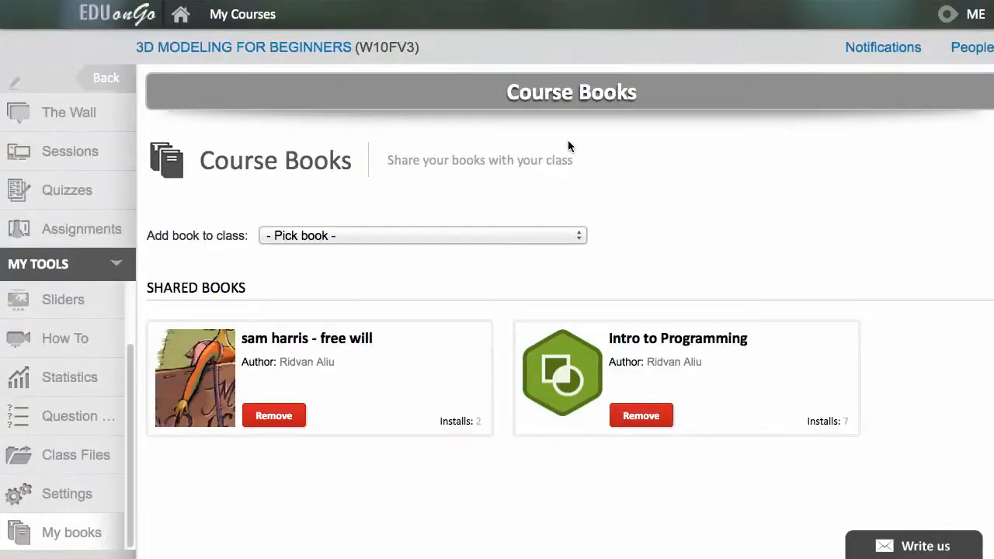
Share My Math Book with the 3D Modeling for Beginners class on its Course Books page.
{"action": "scroll", "coordinate": [65, 413], "scroll_direction": "down", "scroll_amount": 1}
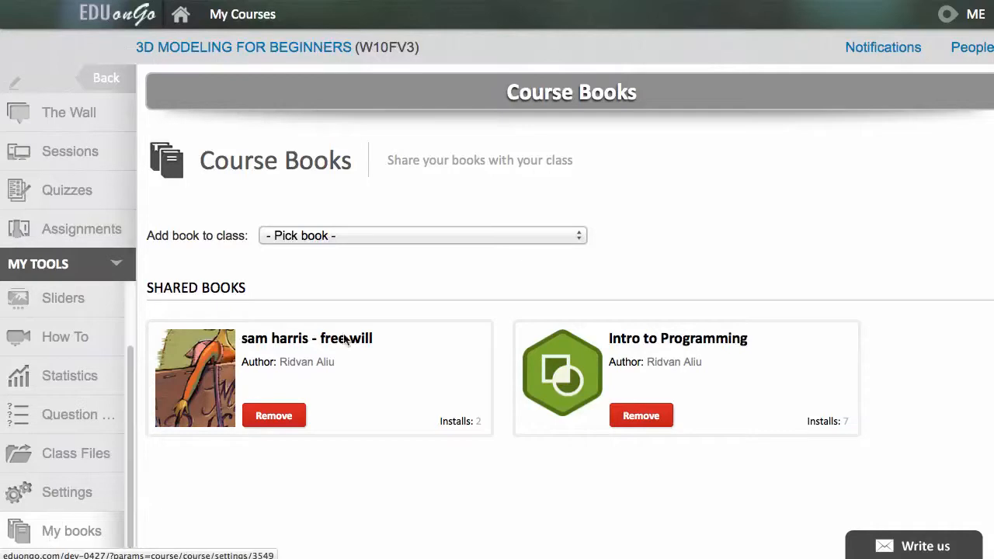
{"action": "left_click", "coordinate": [309, 239]}
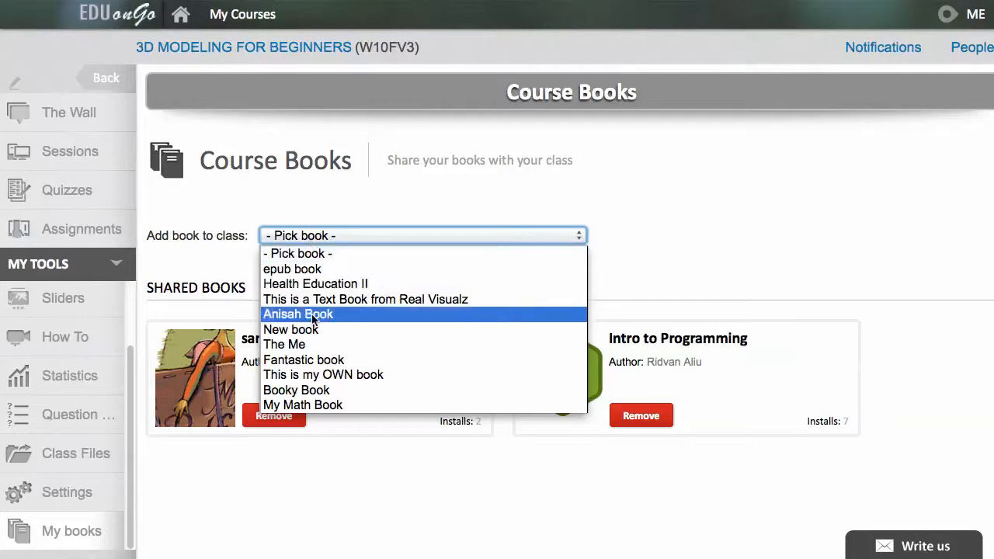
{"action": "left_click", "coordinate": [296, 405]}
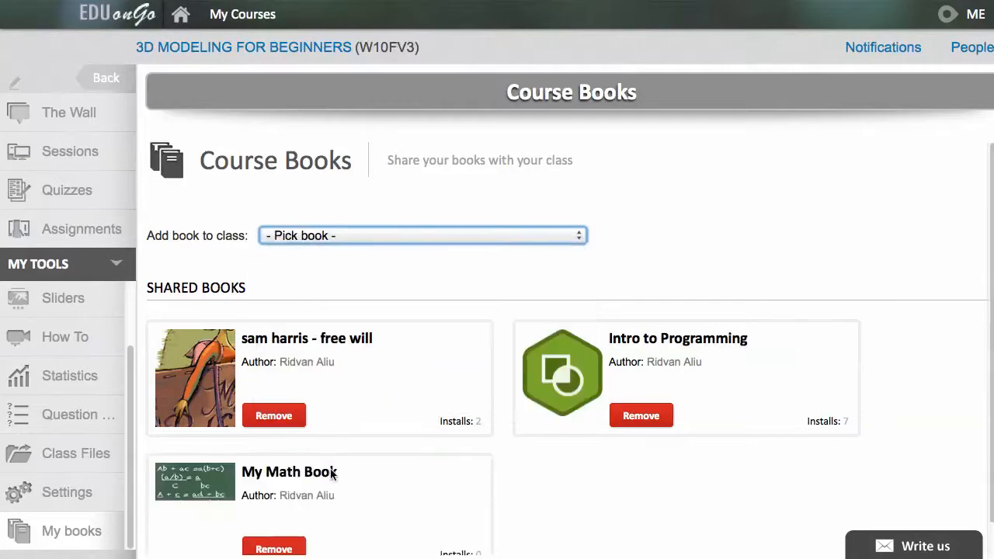
{"action": "scroll", "coordinate": [334, 481], "scroll_direction": "down", "scroll_amount": 1}
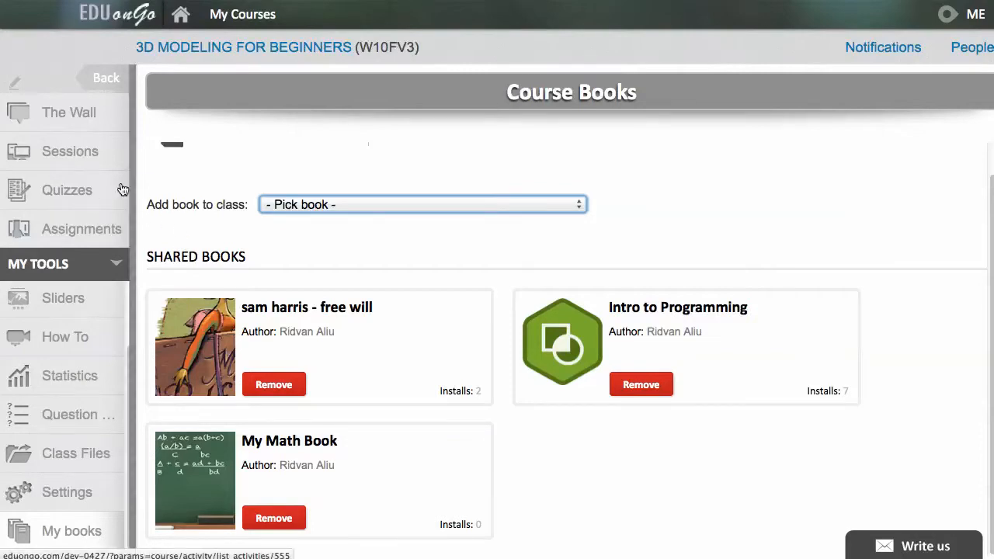
Collapse and reopen the course sidebar, and resize it so that its item labels fit in full.
{"action": "left_click_drag", "start_coordinate": [138, 177], "coordinate": [163, 179]}
{"action": "left_click_drag", "start_coordinate": [128, 175], "coordinate": [117, 176]}
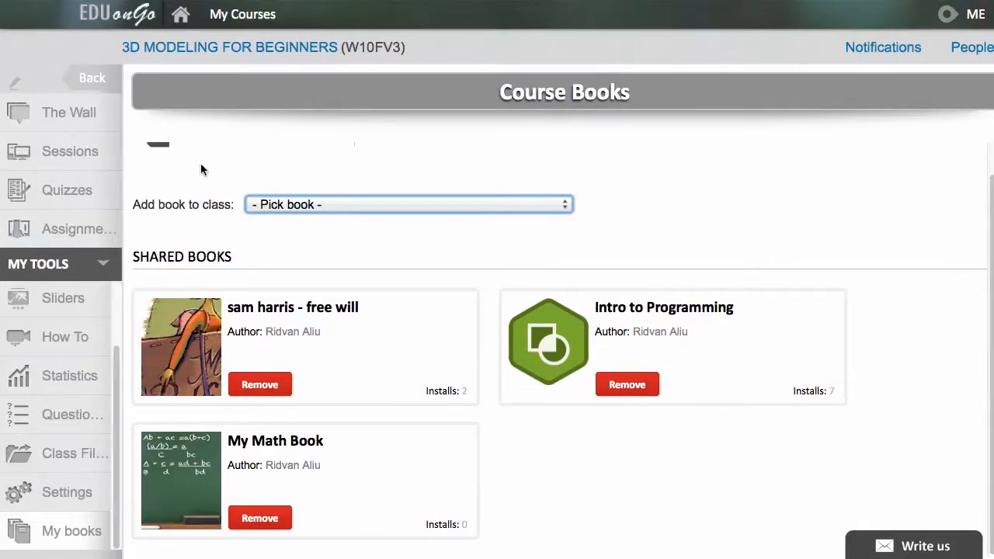
{"action": "left_click", "coordinate": [137, 159]}
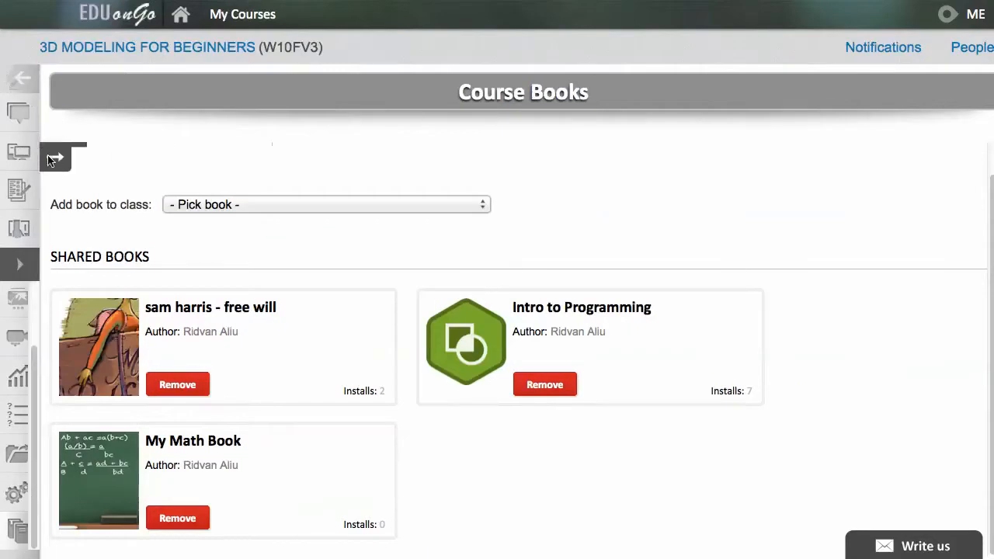
{"action": "left_click", "coordinate": [48, 157]}
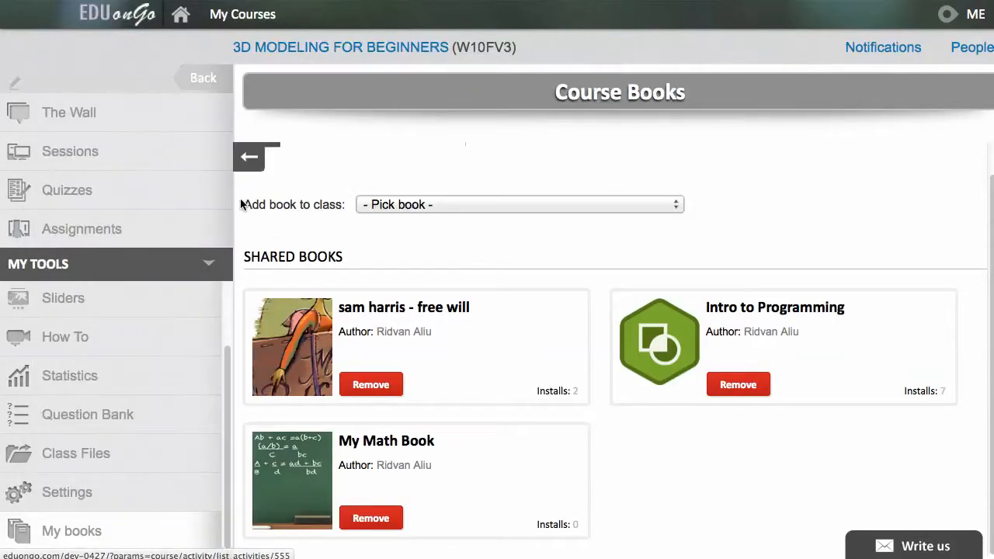
{"action": "left_click_drag", "start_coordinate": [228, 199], "coordinate": [189, 198]}
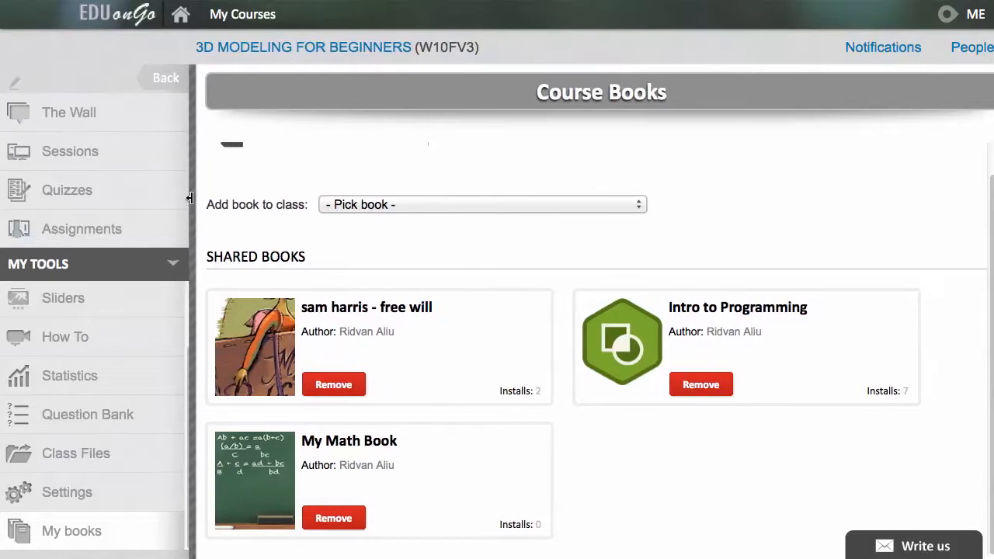
View the Exercise 1 session of the course, look at its linked Assignment 1 and return to the session.
{"action": "left_click", "coordinate": [81, 147]}
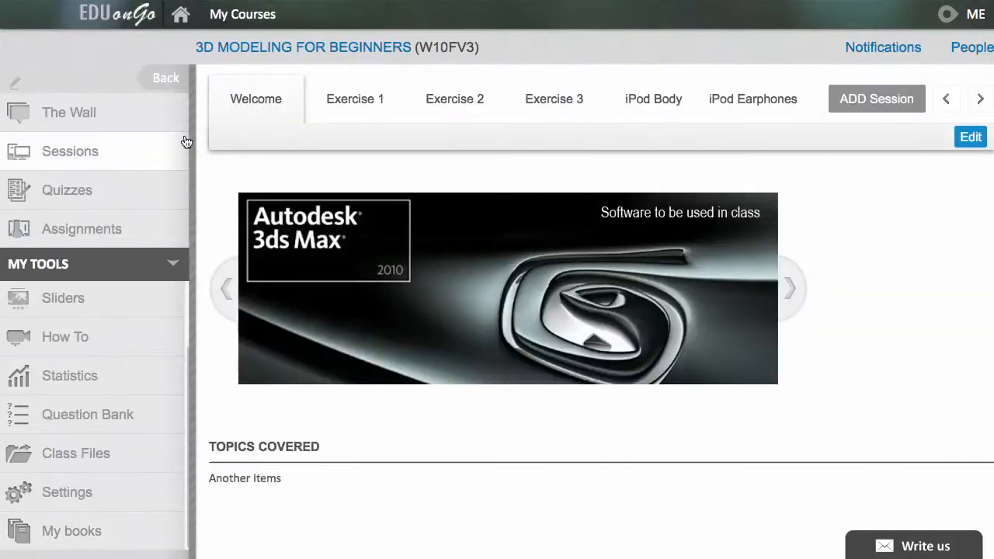
{"action": "left_click", "coordinate": [350, 120]}
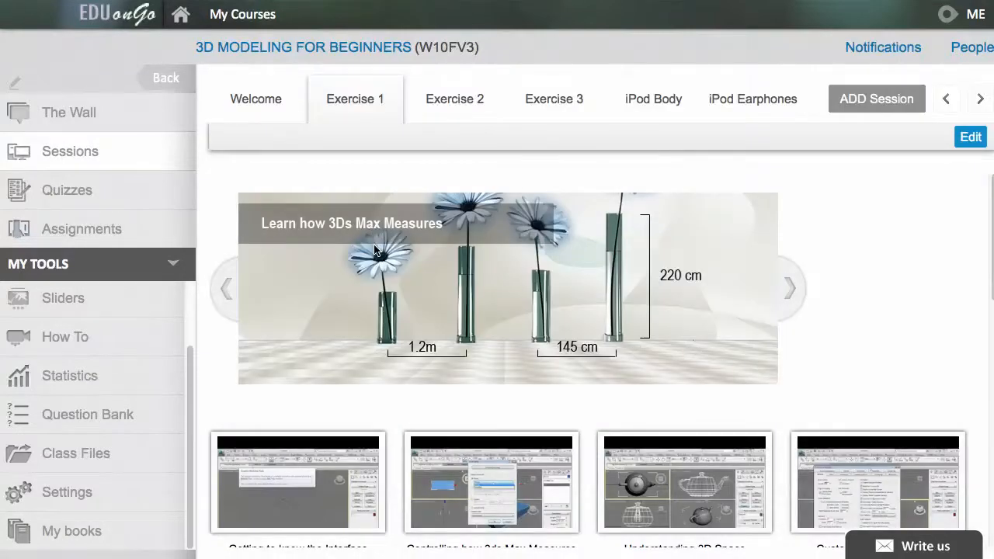
{"action": "scroll", "coordinate": [374, 250], "scroll_direction": "down", "scroll_amount": 10}
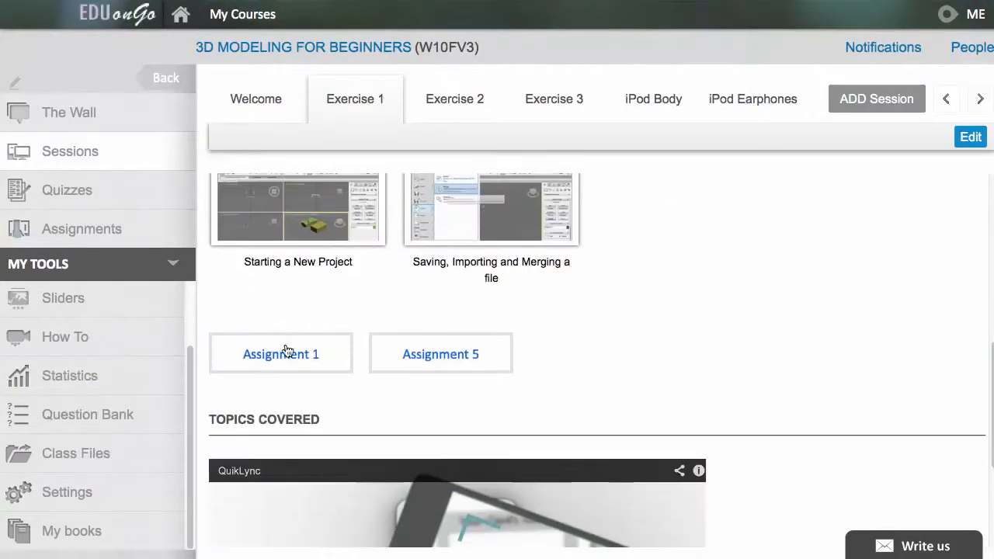
{"action": "left_click", "coordinate": [285, 351]}
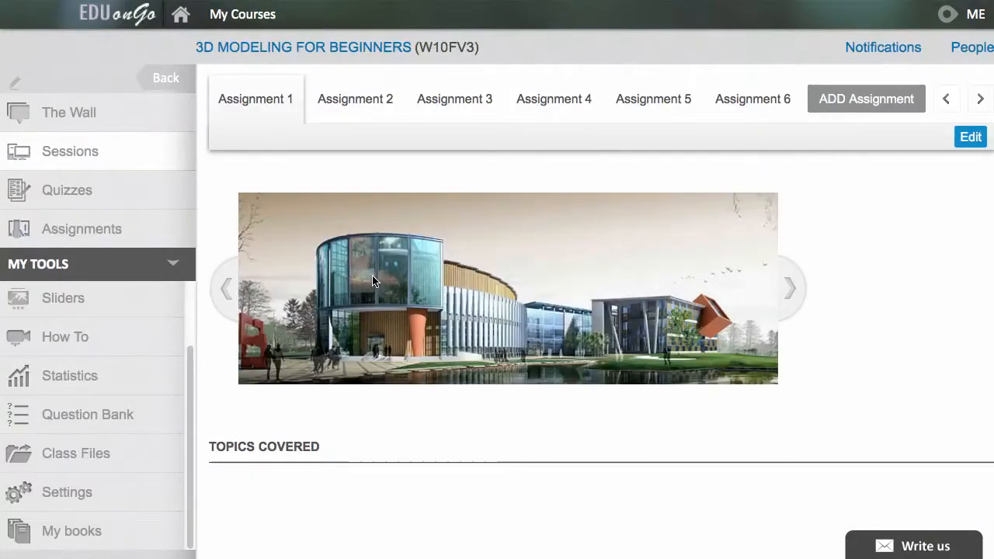
{"action": "left_click", "coordinate": [162, 75]}
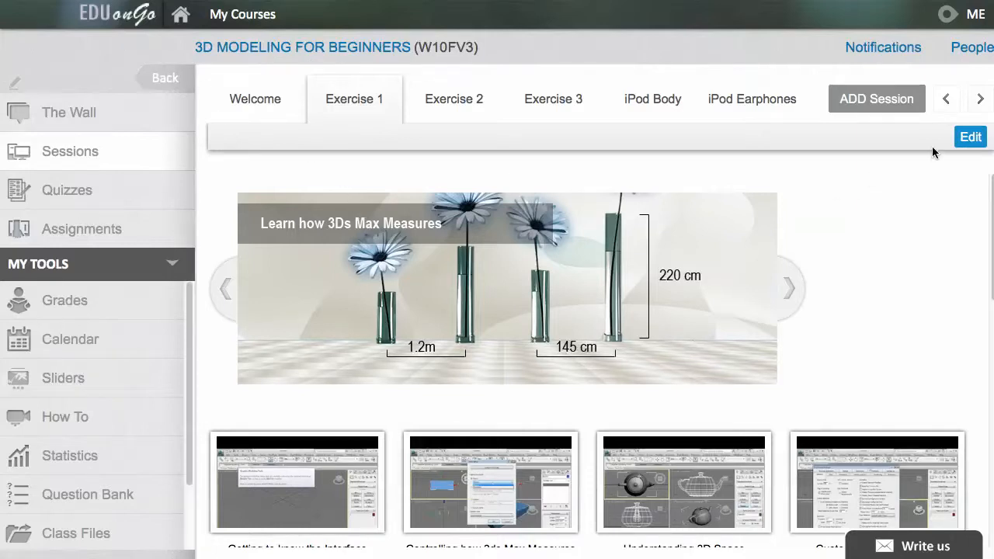
Open the Exercise 1 session for editing and look through its section items.
{"action": "left_click", "coordinate": [970, 137]}
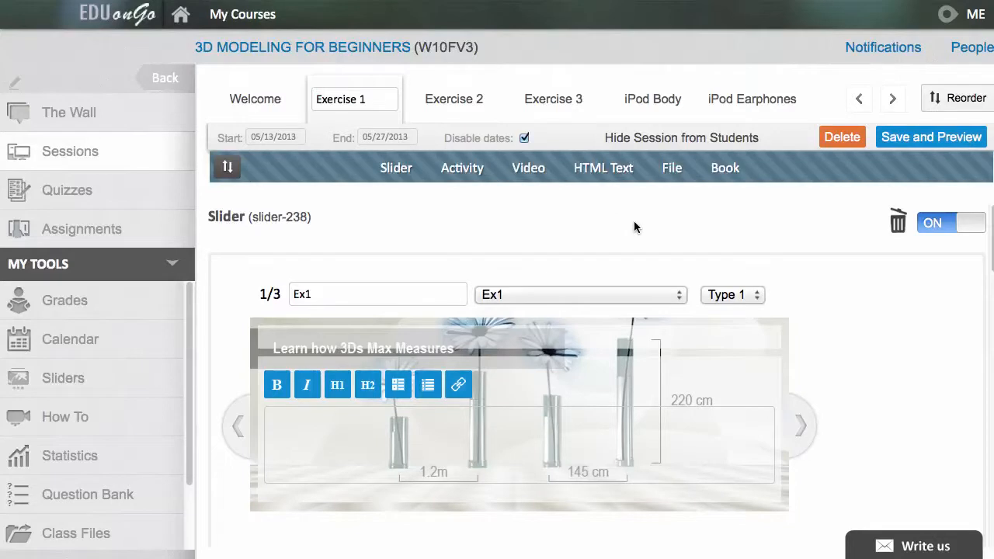
{"action": "scroll", "coordinate": [633, 227], "scroll_direction": "down", "scroll_amount": 10}
{"action": "scroll", "coordinate": [633, 226], "scroll_direction": "up", "scroll_amount": 3}
{"action": "scroll", "coordinate": [634, 227], "scroll_direction": "up", "scroll_amount": 5}
{"action": "scroll", "coordinate": [830, 314], "scroll_direction": "down", "scroll_amount": 4}
{"action": "scroll", "coordinate": [830, 315], "scroll_direction": "up", "scroll_amount": 4}
Try reordering the section items by moving the slider below the video and back above it, and close the reorder list.
{"action": "left_click", "coordinate": [228, 169]}
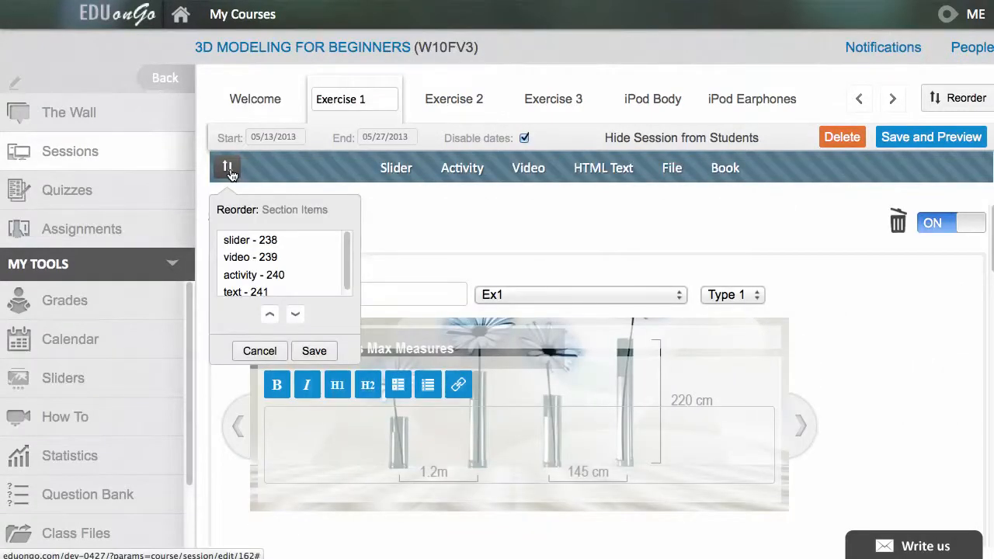
{"action": "left_click", "coordinate": [249, 241]}
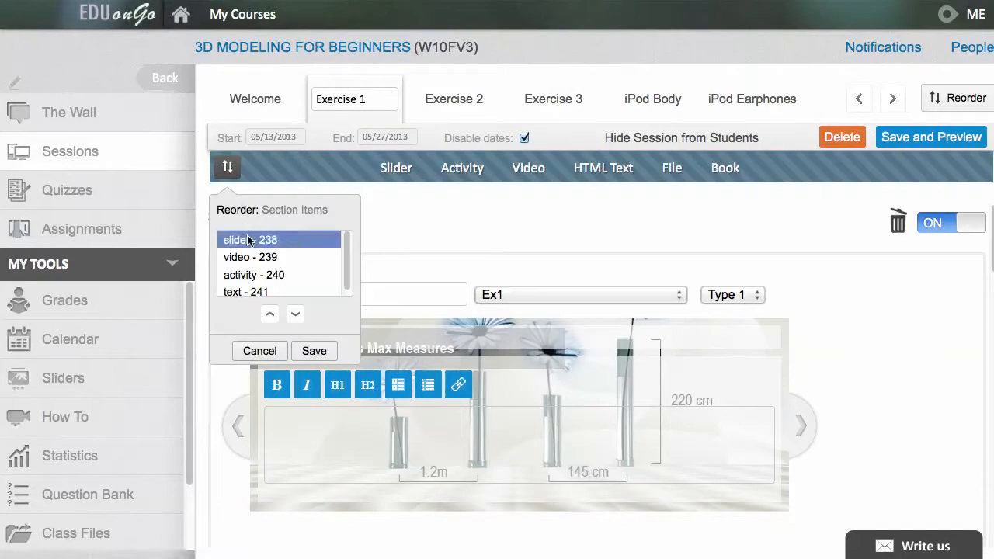
{"action": "left_click", "coordinate": [295, 315]}
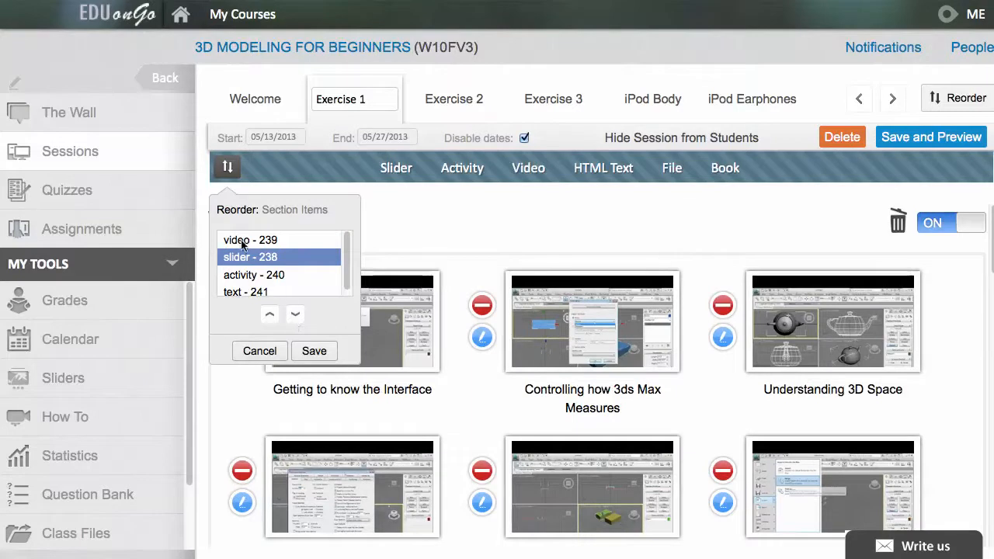
{"action": "left_click", "coordinate": [270, 314]}
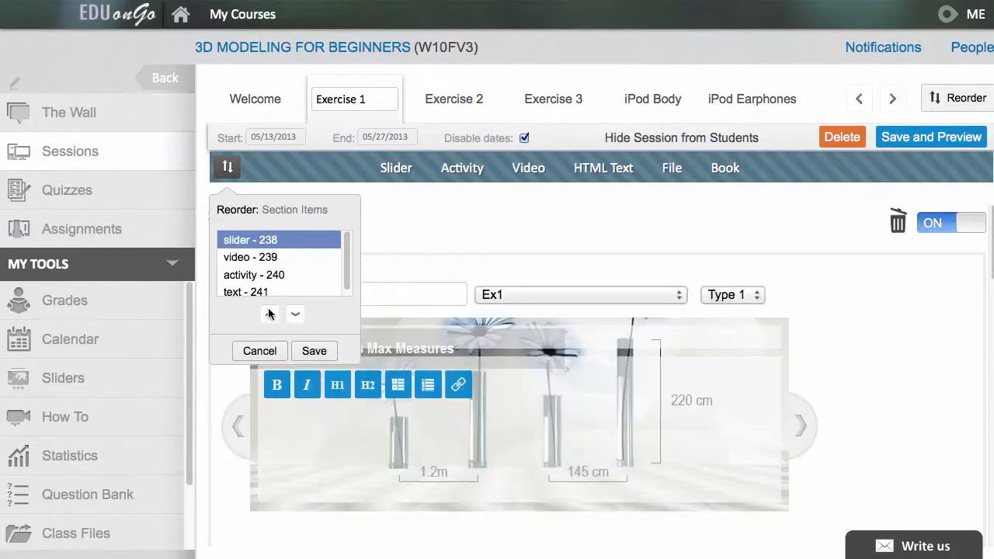
{"action": "left_click", "coordinate": [457, 245]}
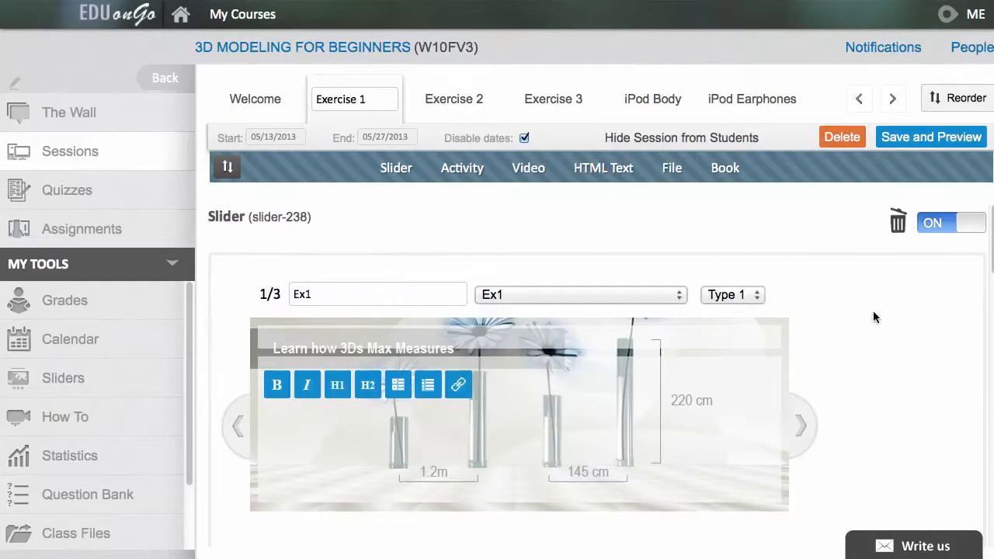
Link the video item (video-239) to the first slide of the Ex1 slider.
{"action": "scroll", "coordinate": [873, 312], "scroll_direction": "down", "scroll_amount": 1}
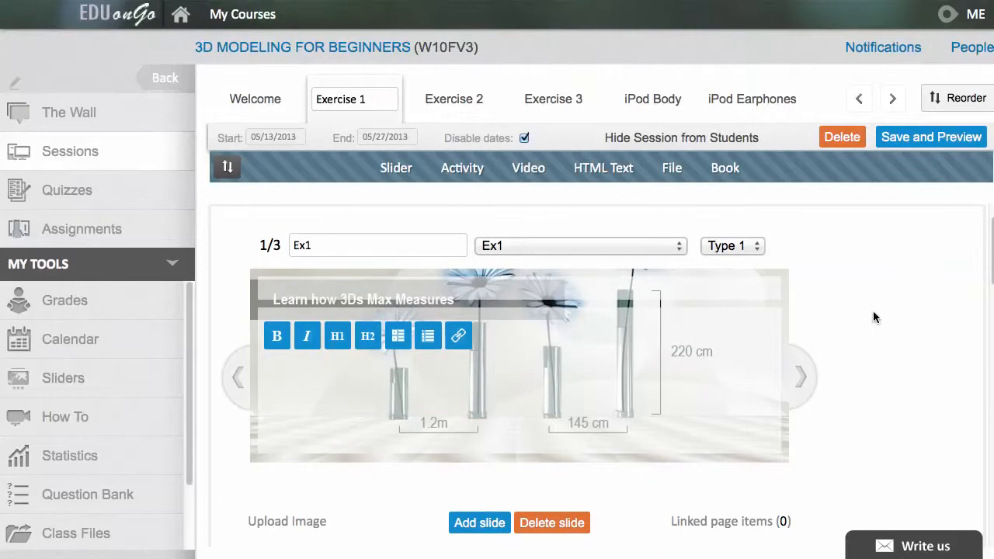
{"action": "scroll", "coordinate": [873, 312], "scroll_direction": "down", "scroll_amount": 1}
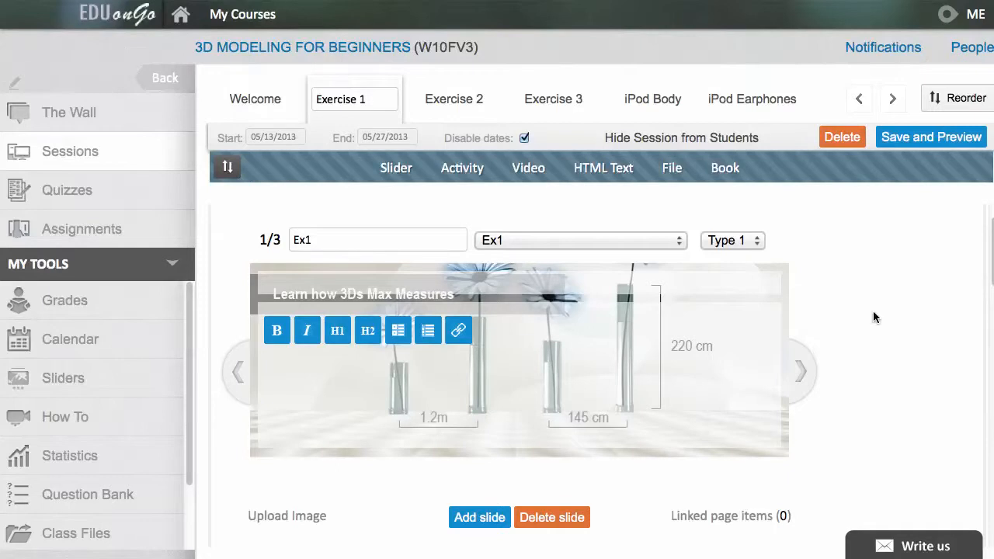
{"action": "scroll", "coordinate": [873, 313], "scroll_direction": "down", "scroll_amount": 1}
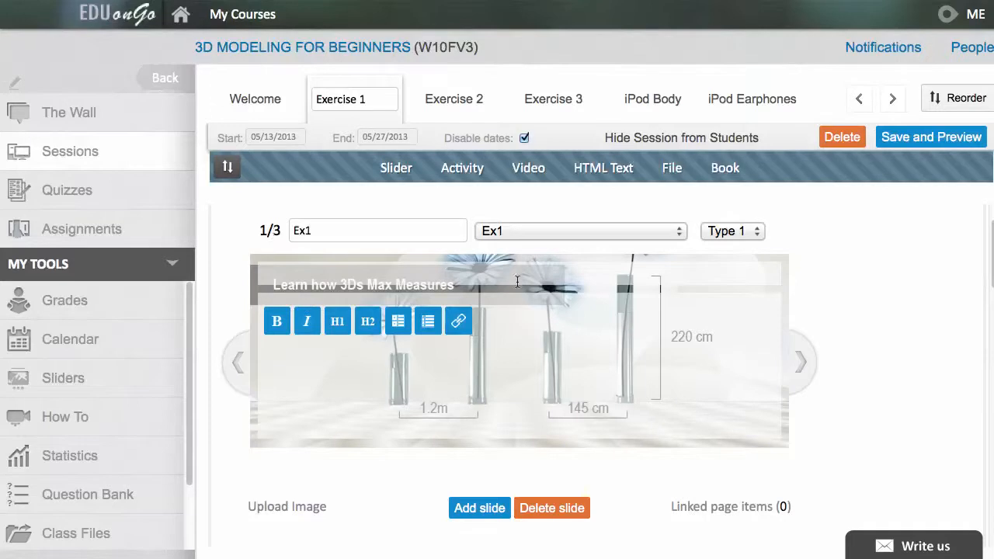
{"action": "scroll", "coordinate": [859, 343], "scroll_direction": "down", "scroll_amount": 5}
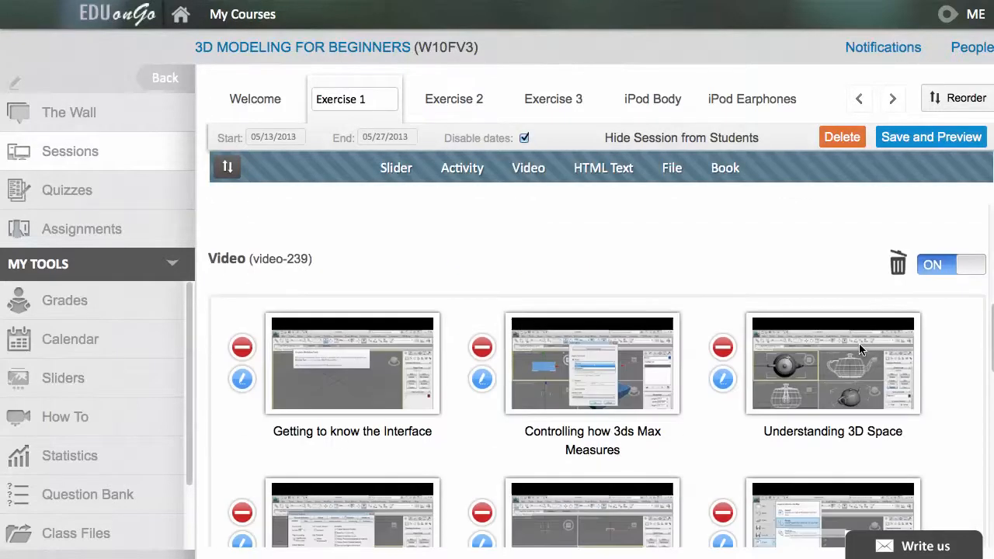
{"action": "scroll", "coordinate": [859, 350], "scroll_direction": "down", "scroll_amount": 2}
{"action": "scroll", "coordinate": [859, 349], "scroll_direction": "up", "scroll_amount": 3}
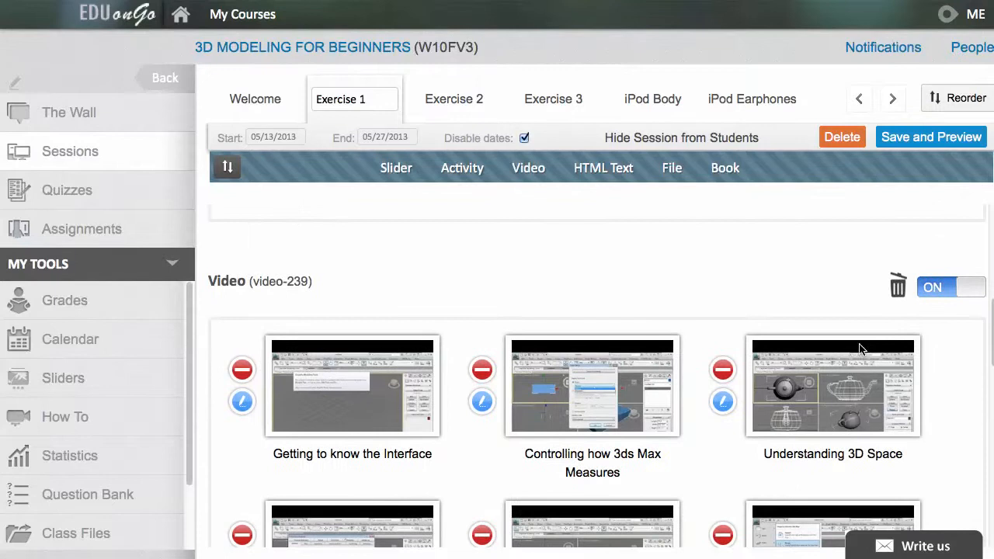
{"action": "scroll", "coordinate": [859, 350], "scroll_direction": "up", "scroll_amount": 5}
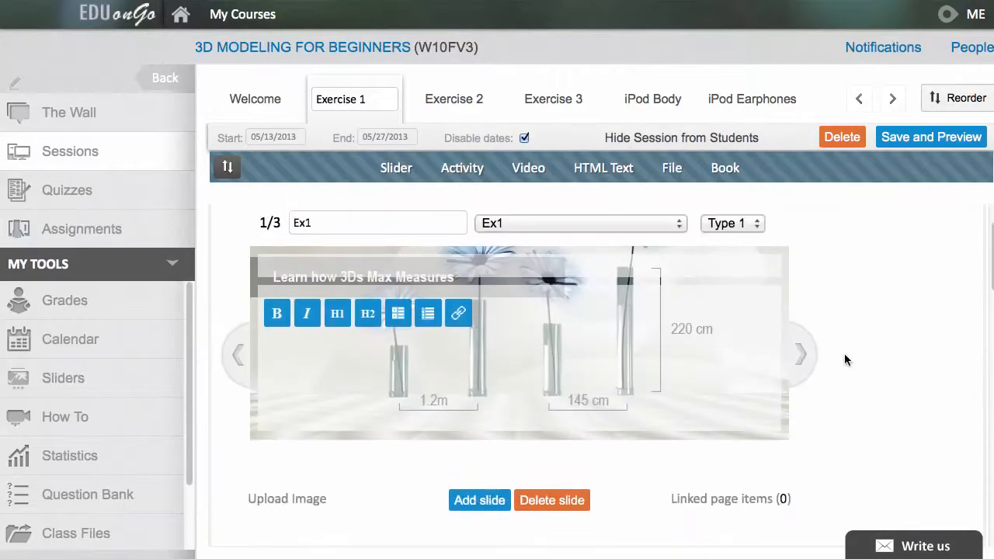
{"action": "left_click", "coordinate": [713, 498]}
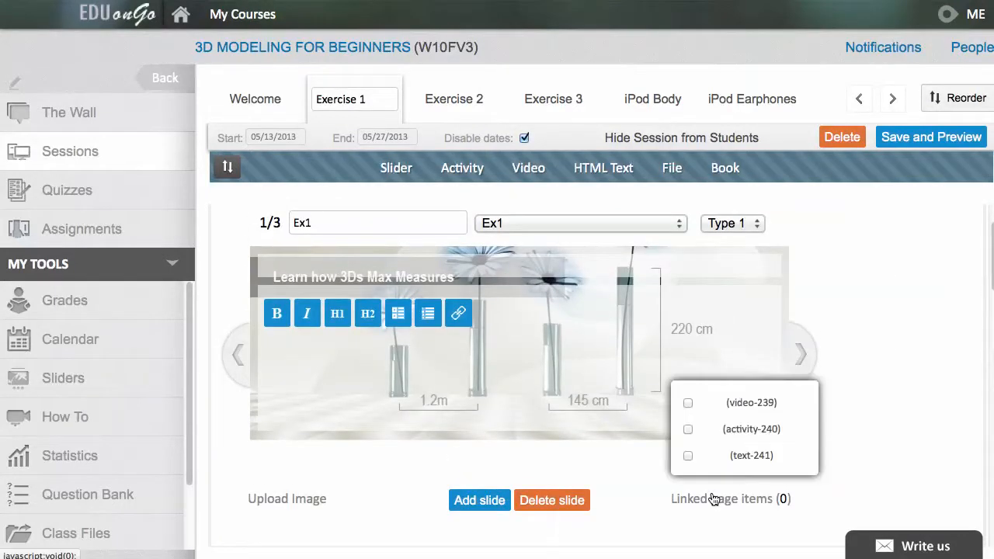
{"action": "left_click", "coordinate": [687, 404]}
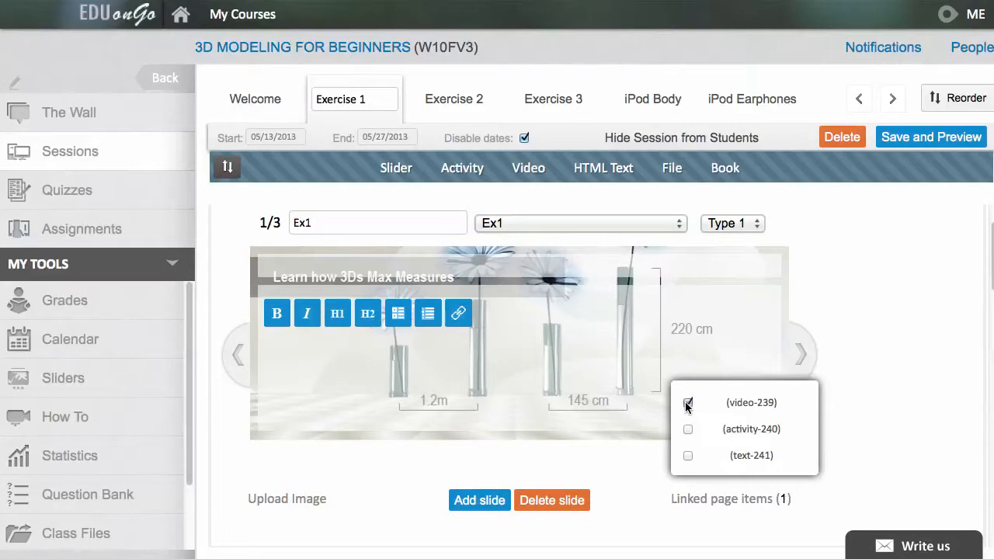
{"action": "left_click", "coordinate": [706, 499]}
Link the activity item (activity-240) to the slider's second slide, about how objects are positioned in 3D space.
{"action": "left_click", "coordinate": [804, 362]}
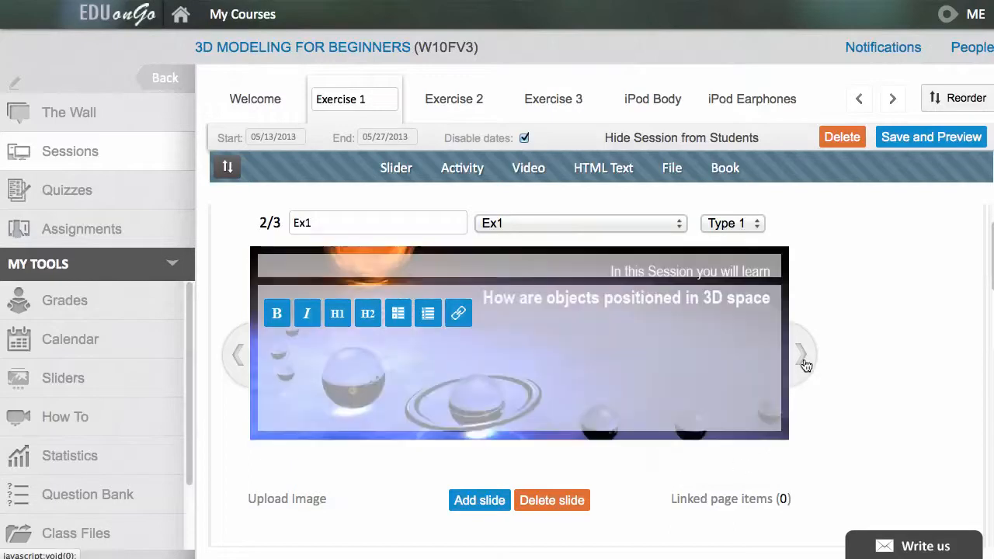
{"action": "left_click", "coordinate": [715, 500]}
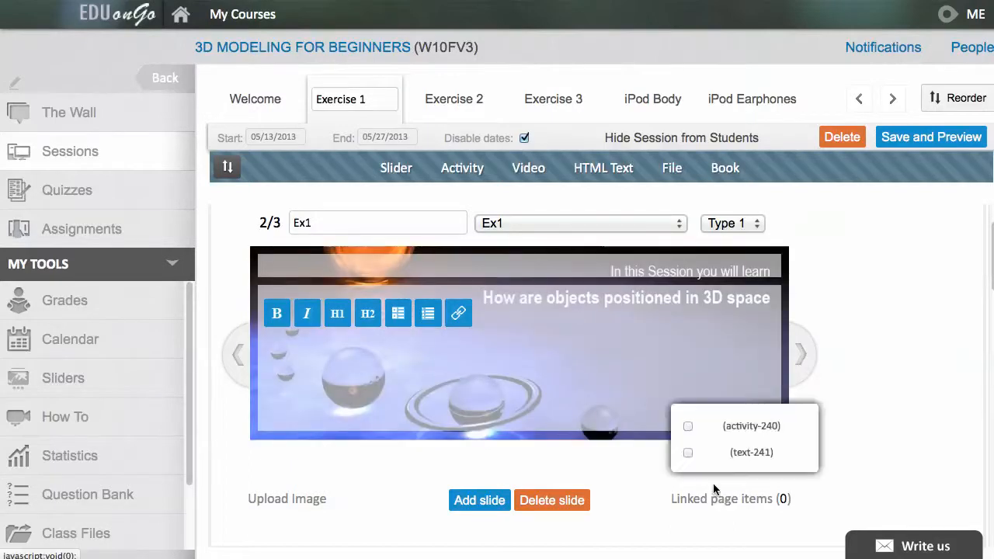
{"action": "left_click", "coordinate": [688, 427]}
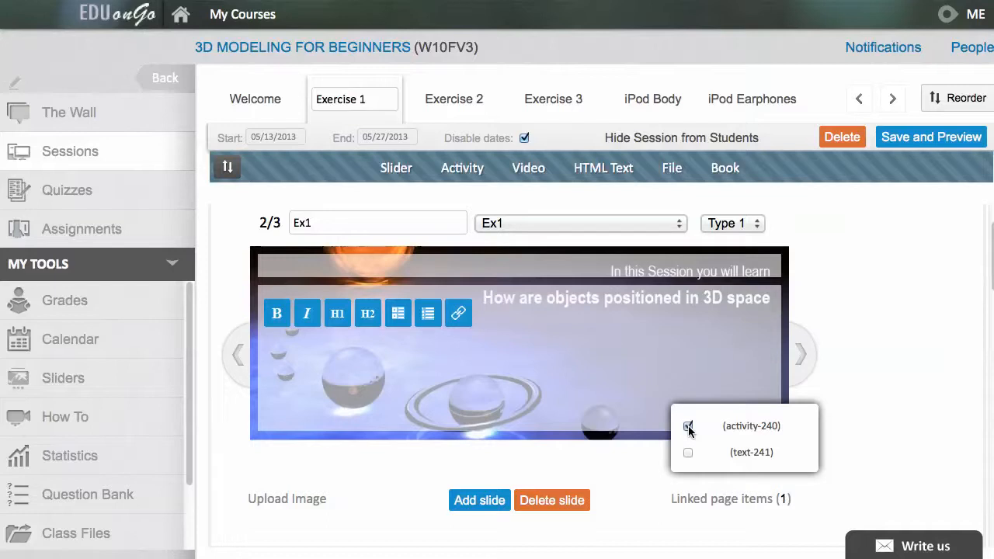
{"action": "left_click", "coordinate": [705, 499]}
Link the text item (text-241) to the slider's third slide, Customizing the Interface, and save the session for preview.
{"action": "left_click", "coordinate": [804, 354]}
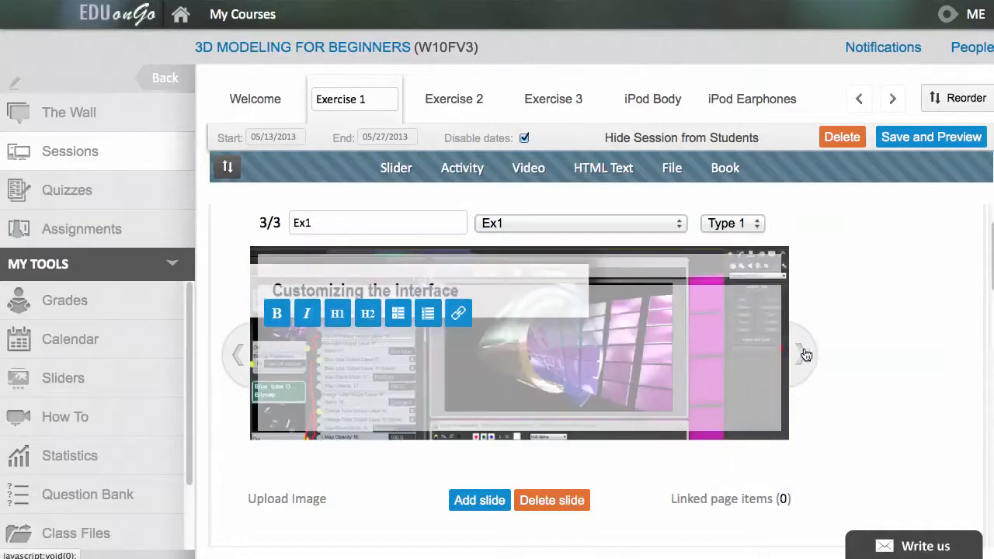
{"action": "left_click", "coordinate": [719, 498]}
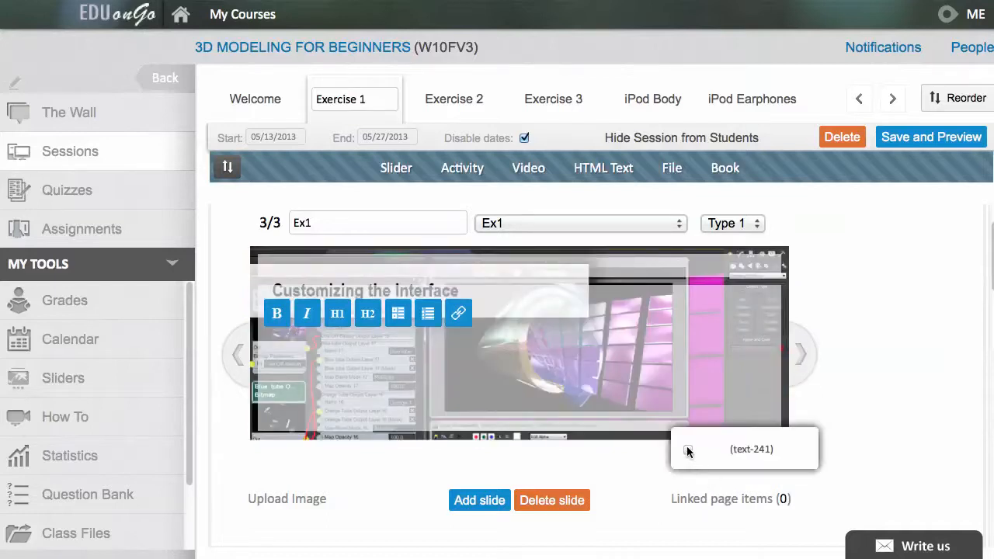
{"action": "left_click", "coordinate": [688, 450]}
{"action": "left_click", "coordinate": [711, 500]}
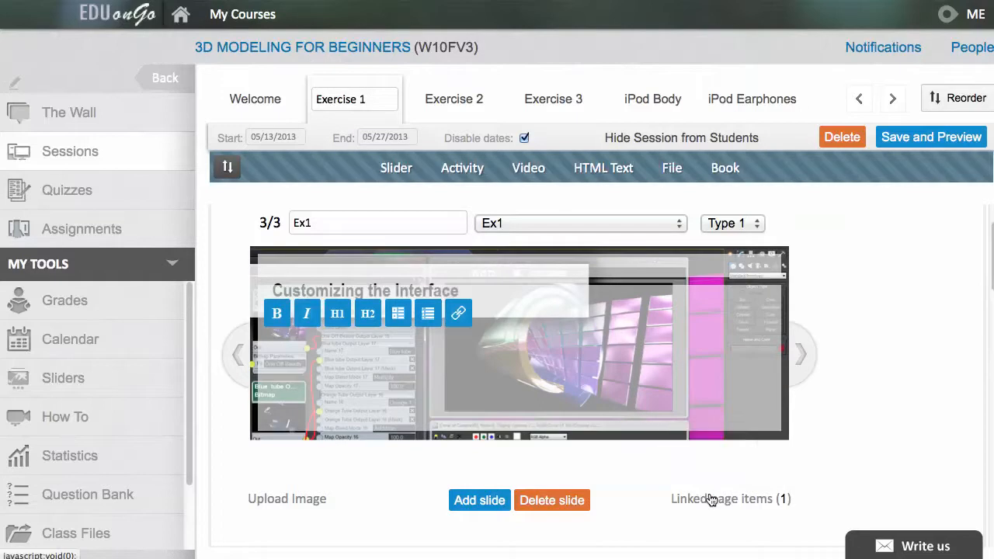
{"action": "left_click", "coordinate": [897, 141]}
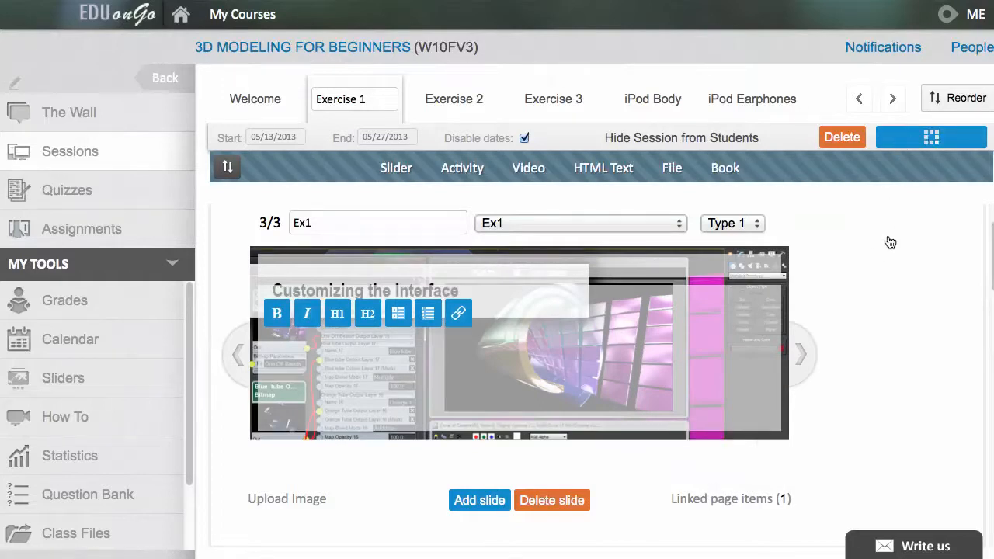
Check the previewed Exercise 1 session's first slide and the content shown beneath it.
{"action": "scroll", "coordinate": [875, 301], "scroll_direction": "down", "scroll_amount": 3}
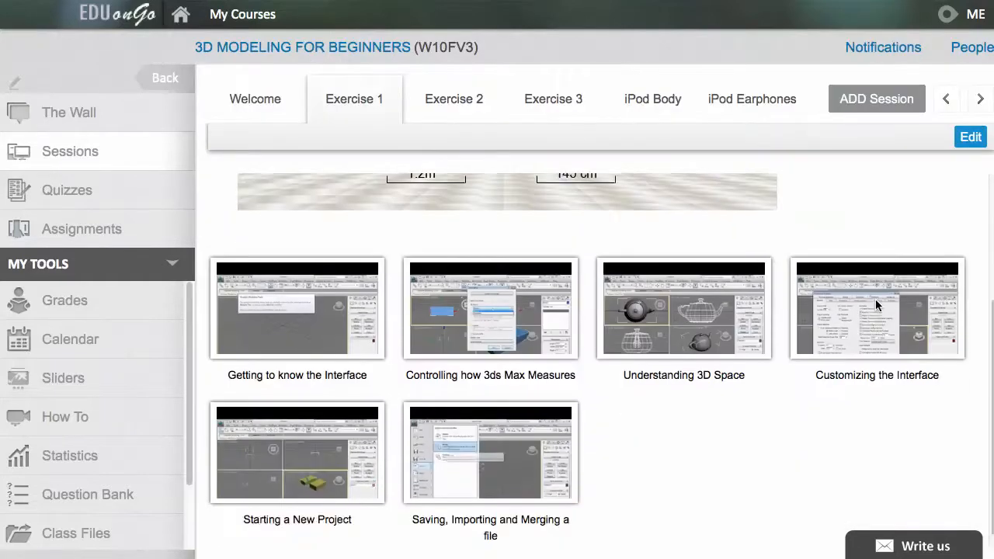
{"action": "scroll", "coordinate": [875, 301], "scroll_direction": "up", "scroll_amount": 3}
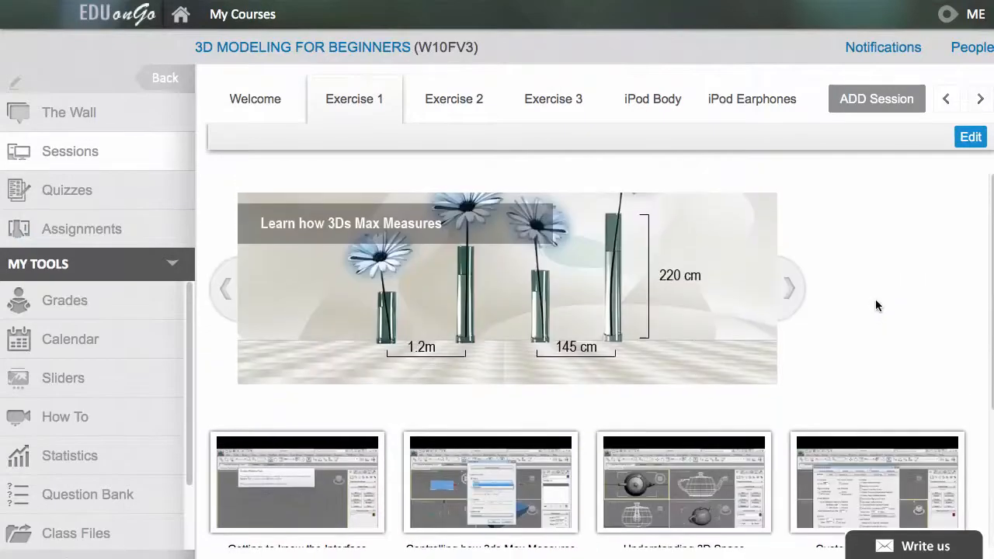
{"action": "scroll", "coordinate": [876, 305], "scroll_direction": "down", "scroll_amount": 3}
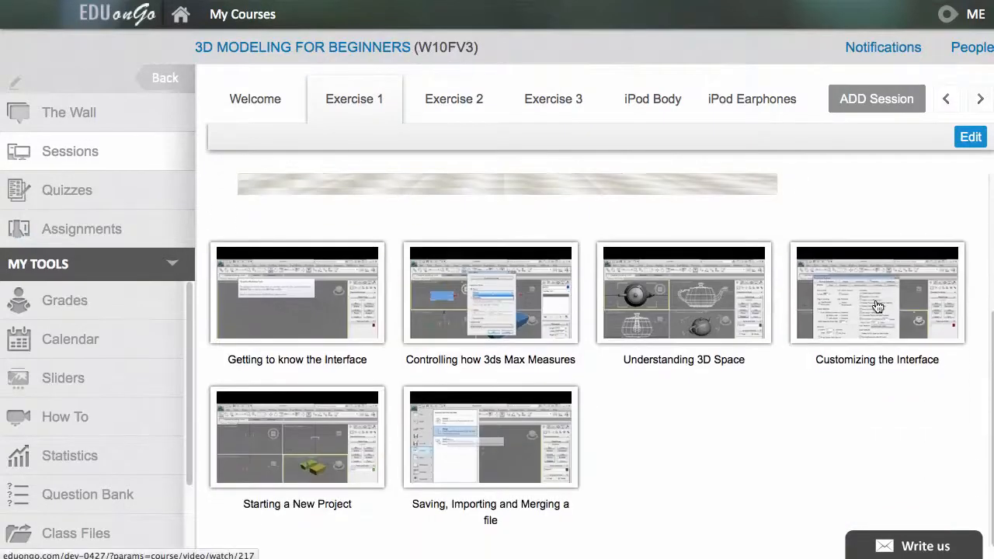
{"action": "scroll", "coordinate": [876, 305], "scroll_direction": "up", "scroll_amount": 3}
{"action": "scroll", "coordinate": [875, 305], "scroll_direction": "down", "scroll_amount": 1}
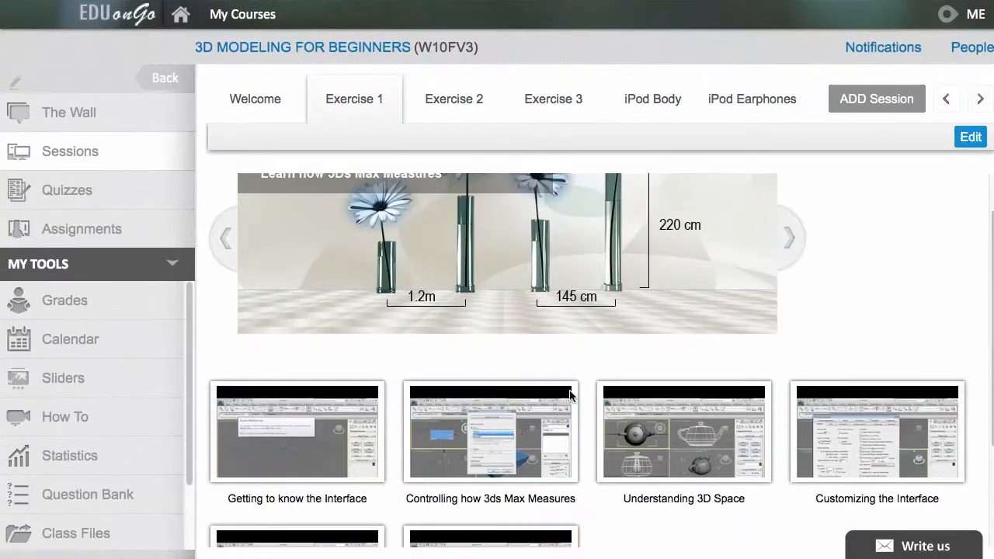
{"action": "scroll", "coordinate": [837, 300], "scroll_direction": "up", "scroll_amount": 1}
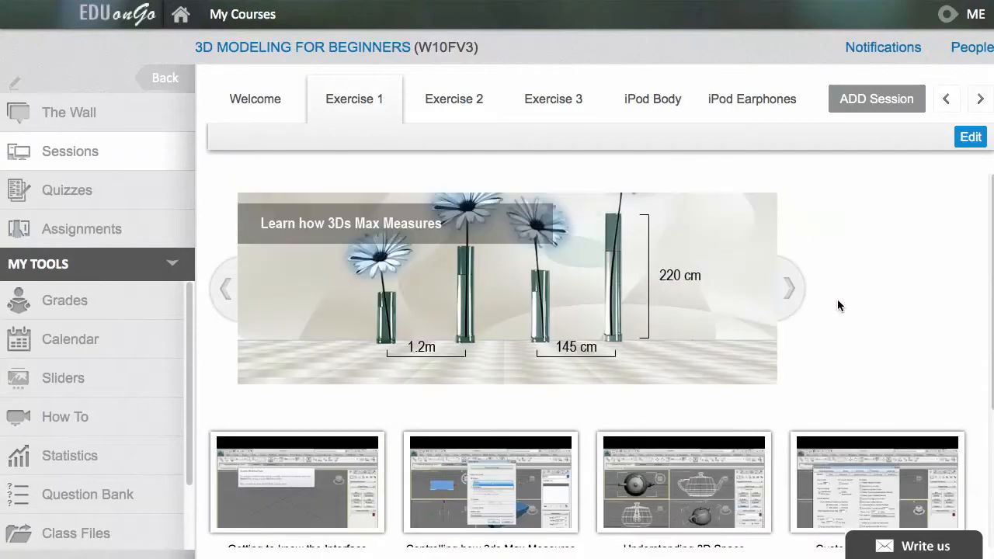
Advance the previewed slider to its second and third slides and examine the content linked to each.
{"action": "left_click", "coordinate": [798, 289]}
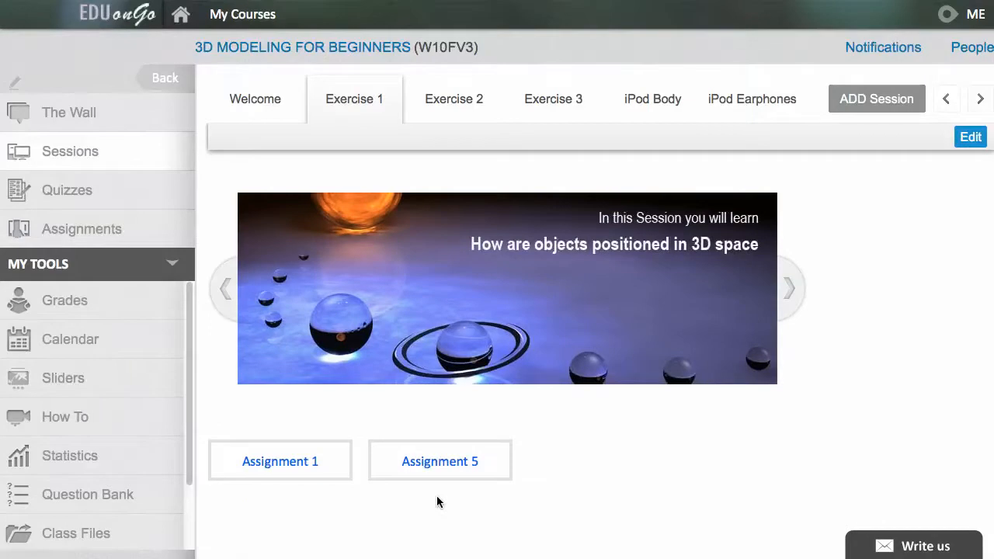
{"action": "left_click", "coordinate": [794, 286]}
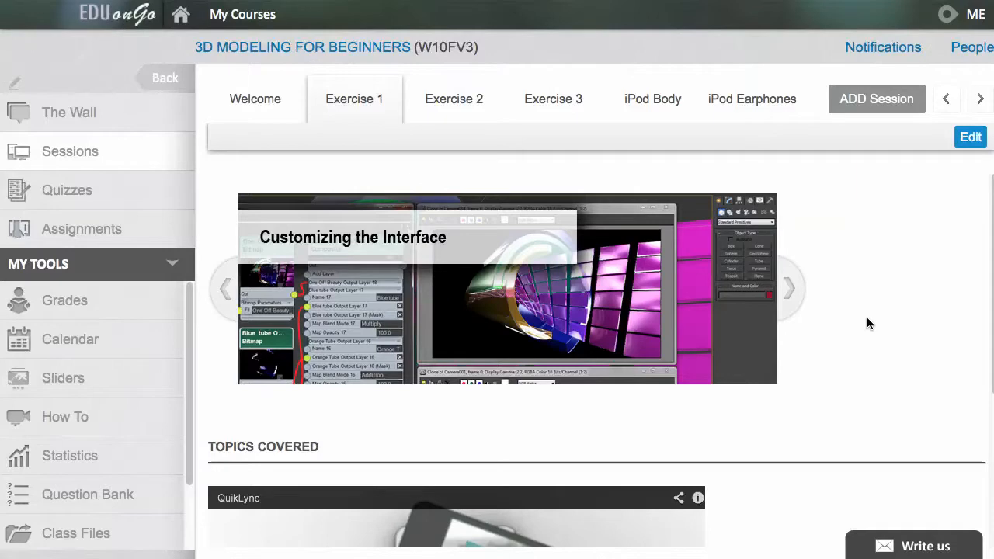
{"action": "scroll", "coordinate": [868, 323], "scroll_direction": "down", "scroll_amount": 3}
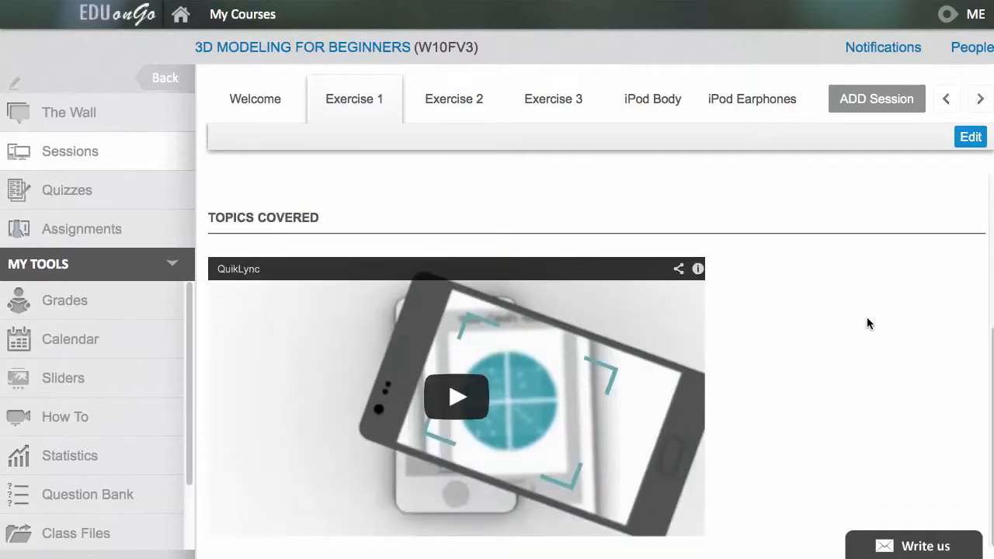
{"action": "scroll", "coordinate": [868, 323], "scroll_direction": "up", "scroll_amount": 3}
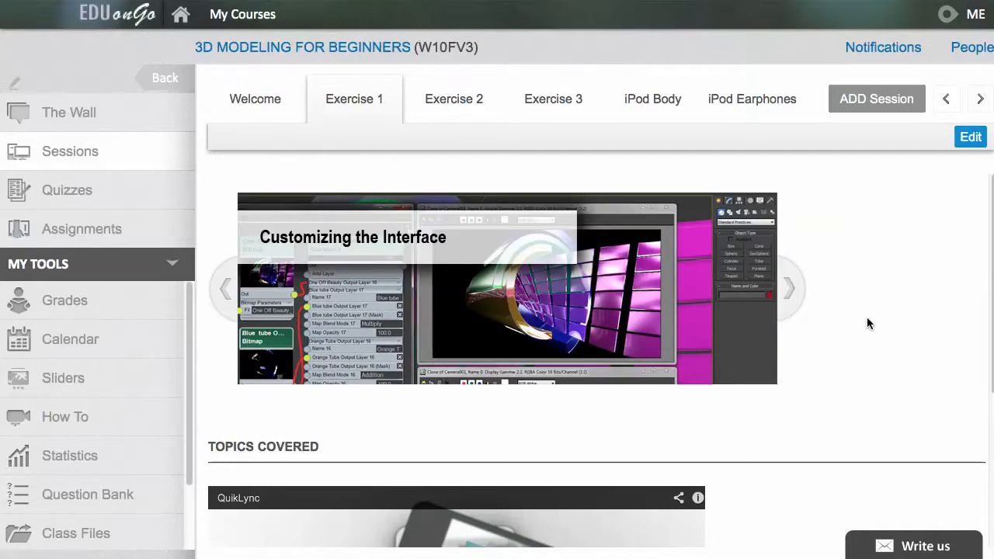
Reopen the Exercise 1 session for editing and go to its text item (text-241).
{"action": "left_click", "coordinate": [970, 136]}
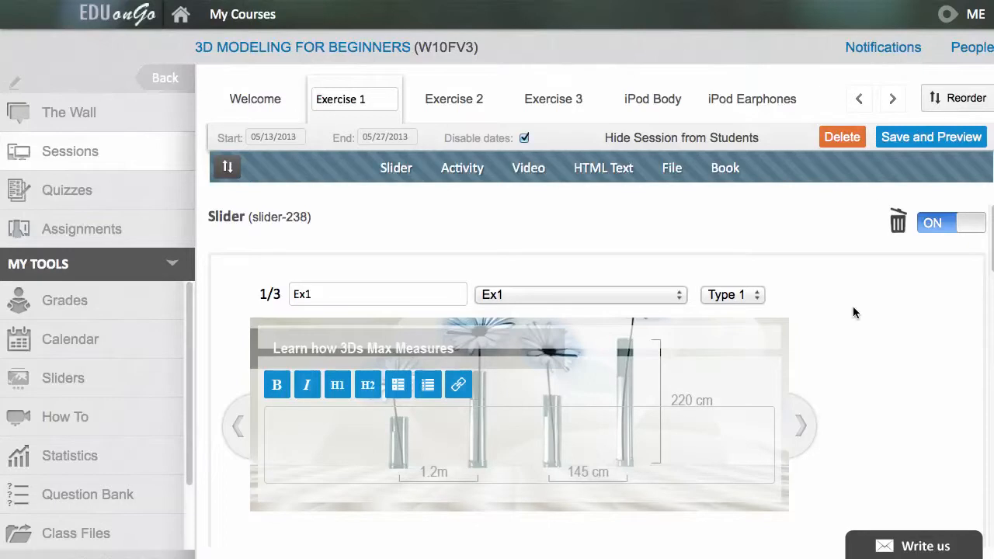
{"action": "scroll", "coordinate": [853, 311], "scroll_direction": "down", "scroll_amount": 3}
{"action": "scroll", "coordinate": [852, 306], "scroll_direction": "down", "scroll_amount": 3}
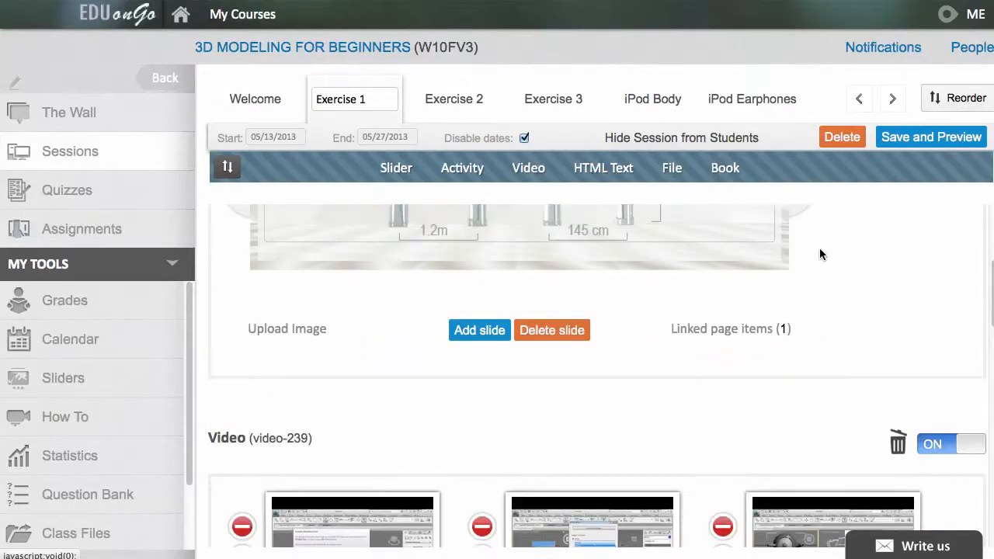
{"action": "scroll", "coordinate": [851, 271], "scroll_direction": "down", "scroll_amount": 5}
{"action": "scroll", "coordinate": [852, 271], "scroll_direction": "down", "scroll_amount": 10}
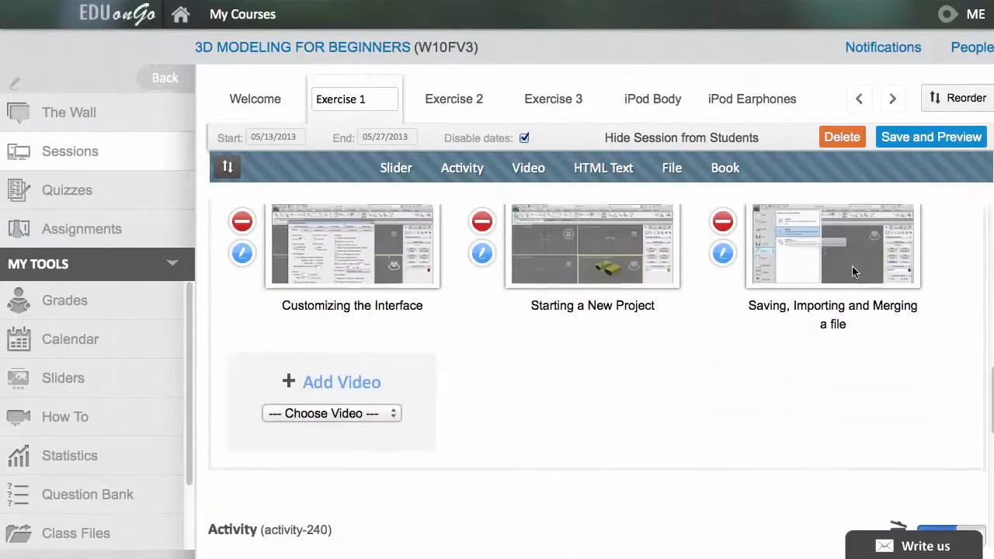
{"action": "scroll", "coordinate": [852, 272], "scroll_direction": "down", "scroll_amount": 2}
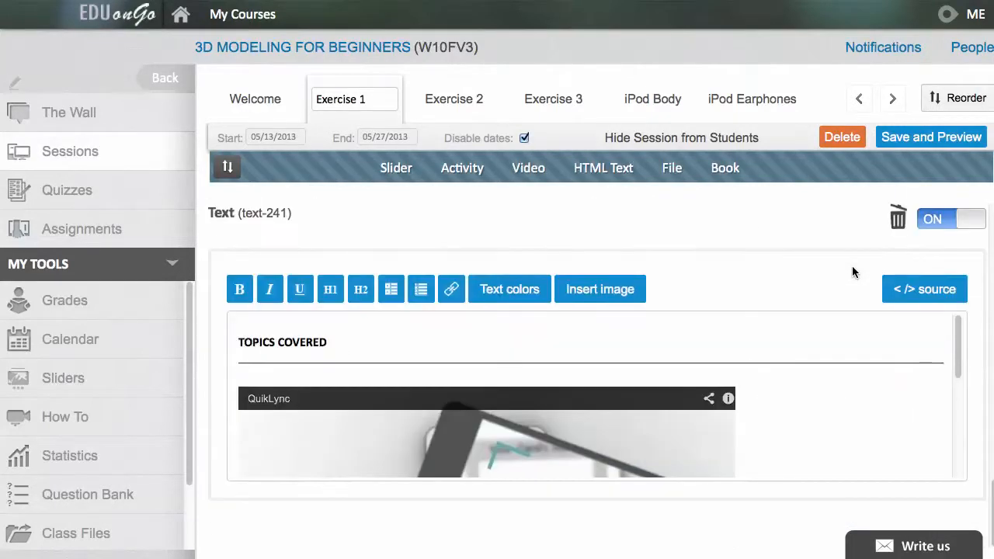
Inspect the Topics Covered text item in both HTML source and rendered view, ending in the source view.
{"action": "left_click", "coordinate": [350, 325]}
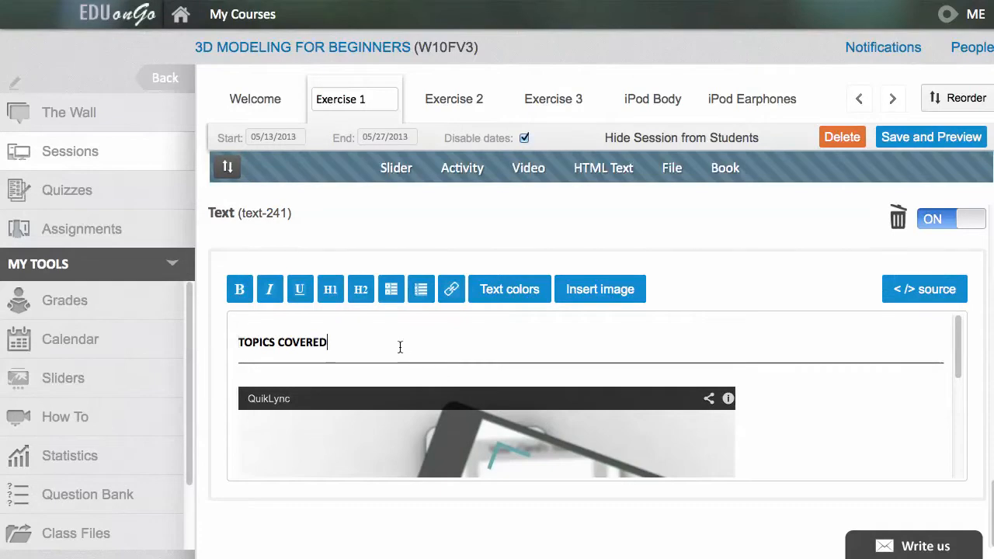
{"action": "left_click", "coordinate": [914, 292]}
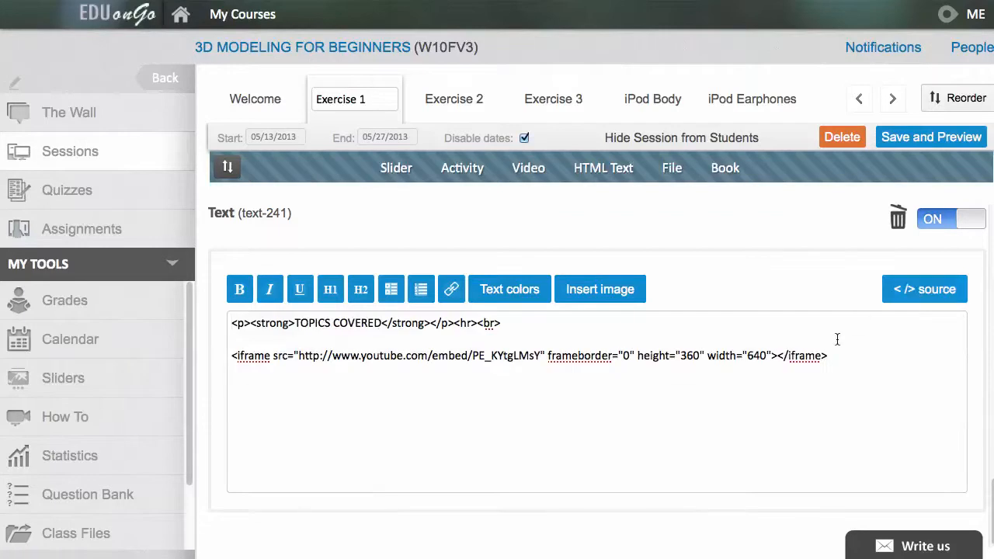
{"action": "left_click", "coordinate": [911, 292]}
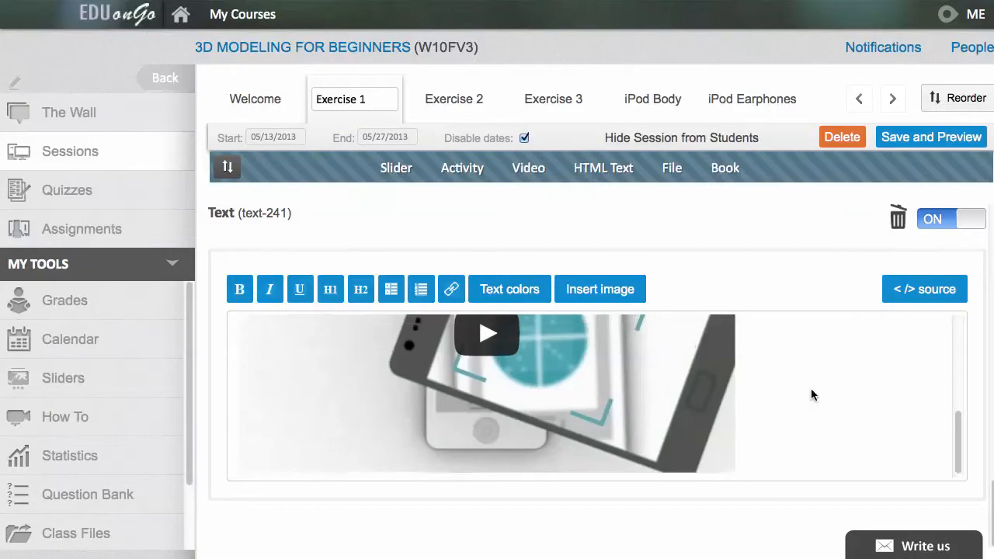
{"action": "left_click", "coordinate": [897, 300]}
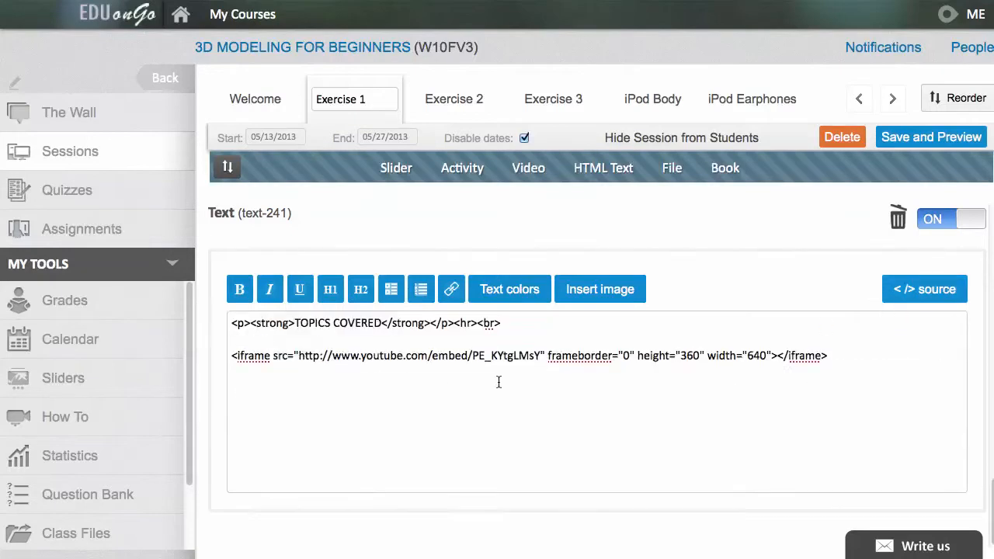